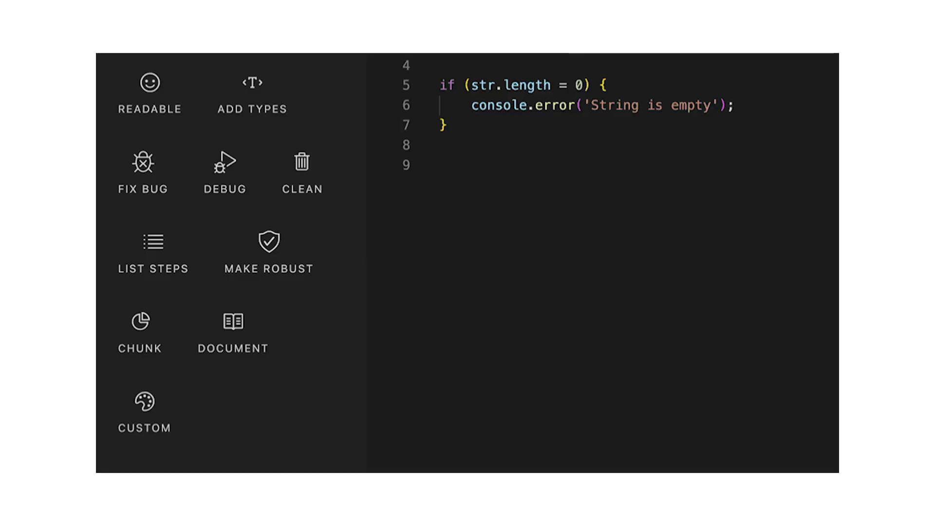
Correct the empty-string check from = to === and add a 'not empty' else branch.
{"action": "key", "text": "Down"}
{"action": "key", "text": "shift+Down"}
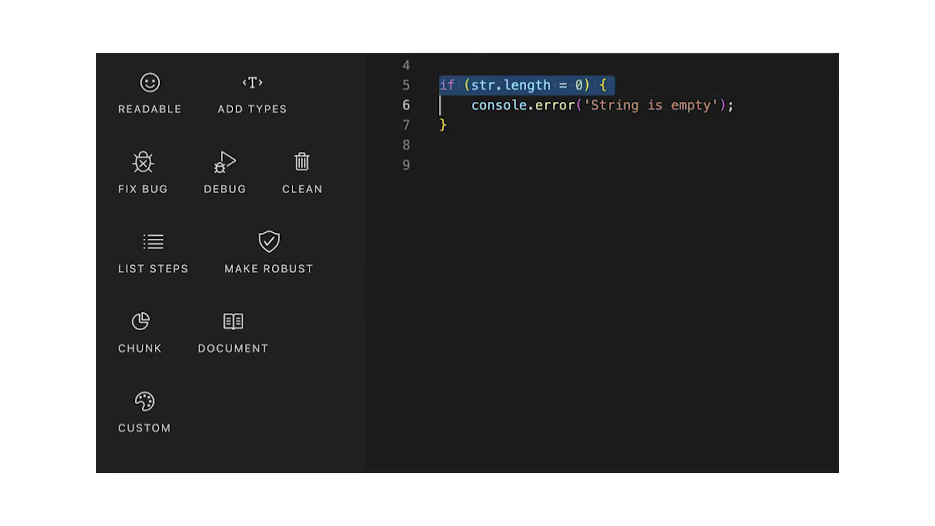
{"action": "key", "text": "shift+Down"}
{"action": "key", "text": "shift+Down"}
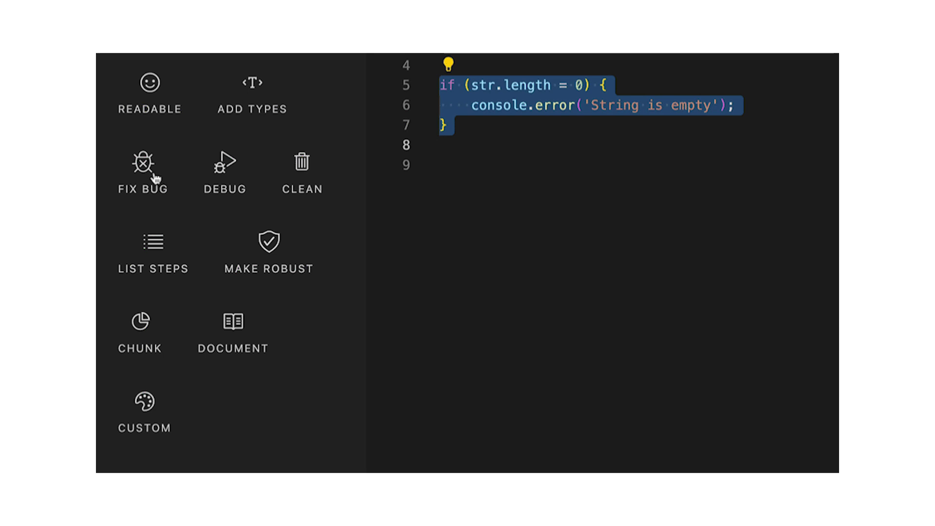
{"action": "left_click", "coordinate": [154, 176]}
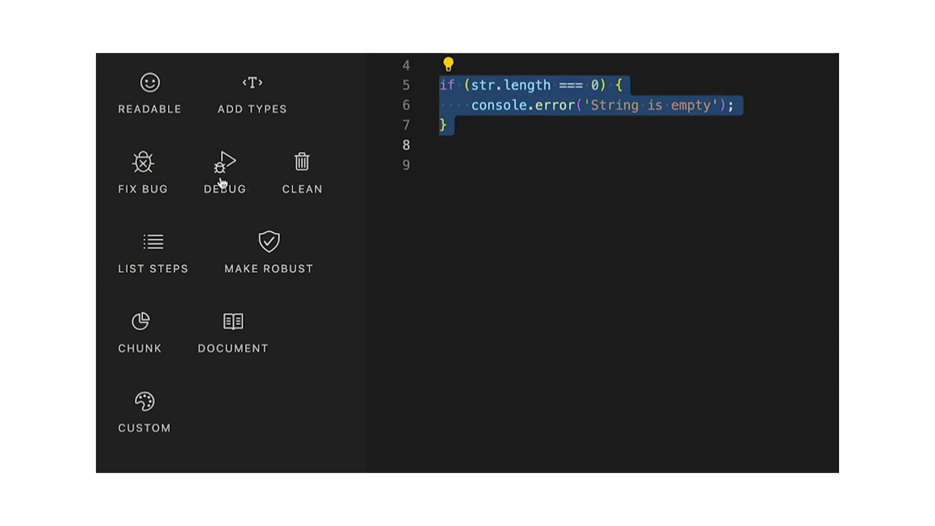
{"action": "left_click", "coordinate": [311, 176]}
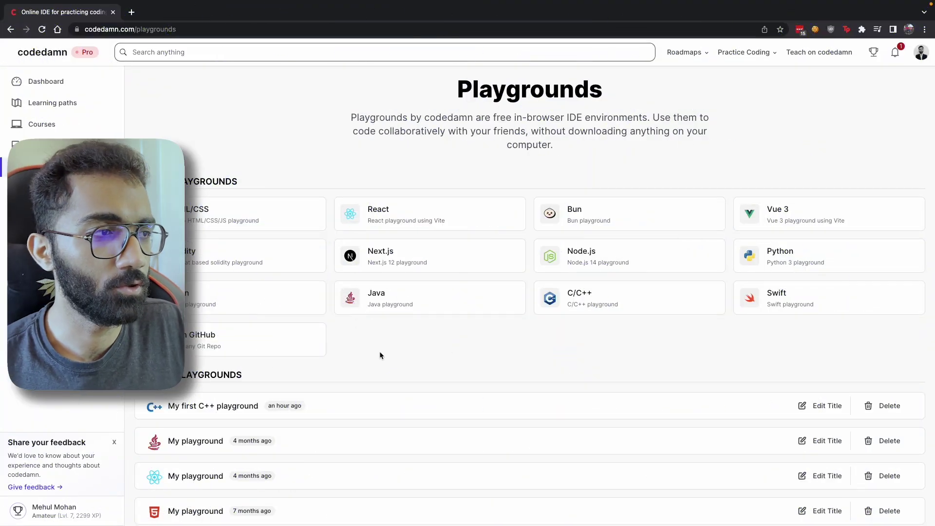
{"action": "scroll", "coordinate": [380, 352], "scroll_direction": "down", "scroll_amount": 3}
{"action": "scroll", "coordinate": [380, 355], "scroll_direction": "up", "scroll_amount": 3}
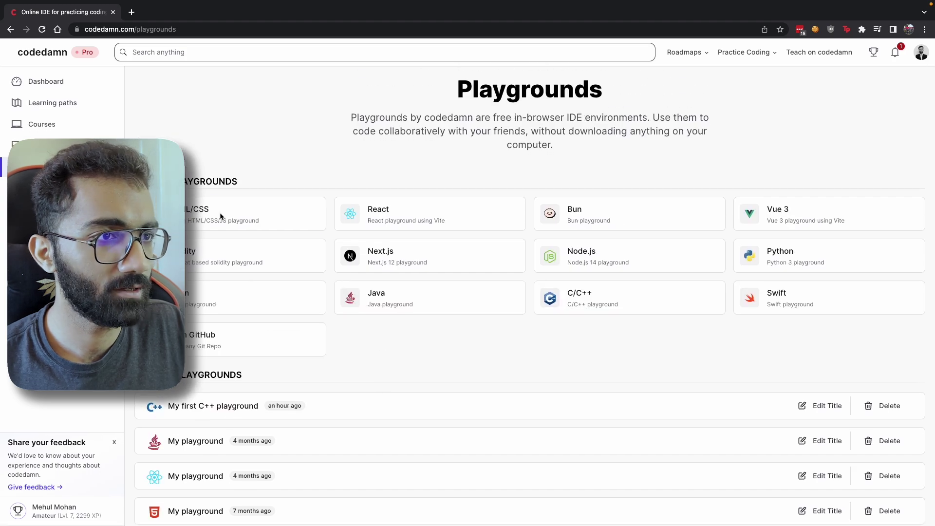
Back out of the HTML/CSS template and create a React playground instead.
{"action": "left_click", "coordinate": [211, 210]}
{"action": "left_click", "coordinate": [430, 397]}
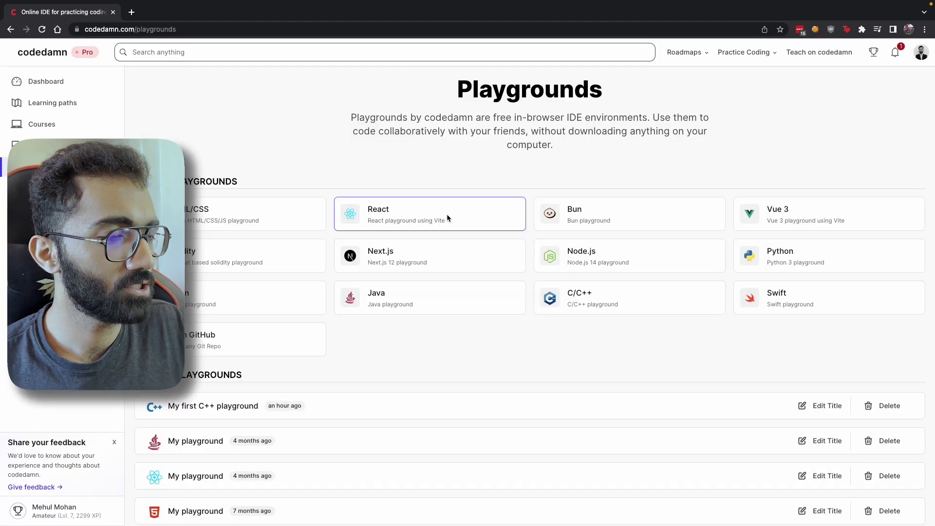
{"action": "left_click", "coordinate": [447, 214]}
{"action": "left_click", "coordinate": [395, 348]}
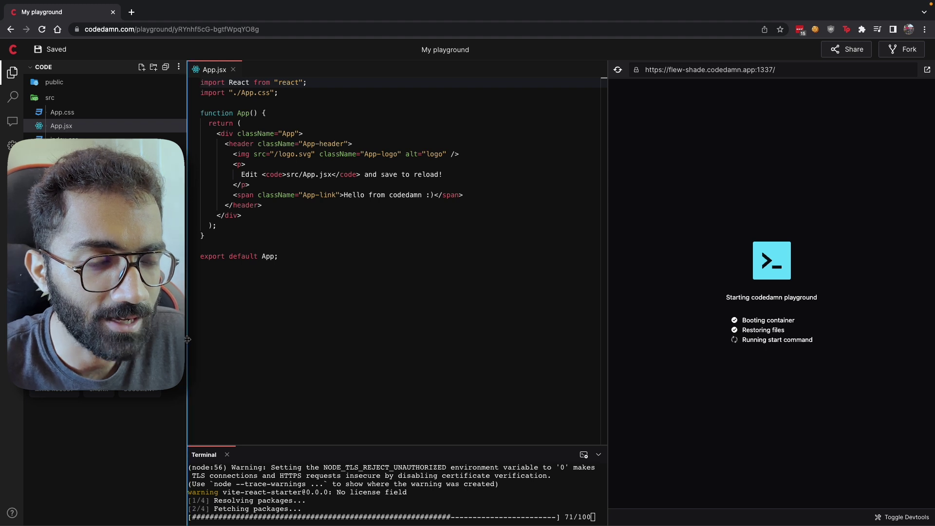
Widen the file tree, review the App JSX block, and move to the line after App.
{"action": "left_click_drag", "start_coordinate": [187, 343], "coordinate": [225, 345]}
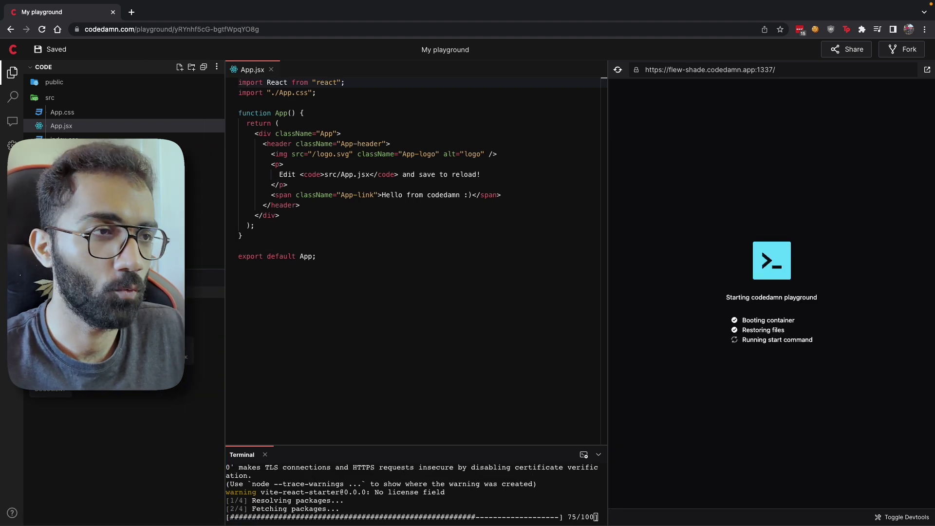
{"action": "left_click_drag", "start_coordinate": [310, 215], "coordinate": [255, 134]}
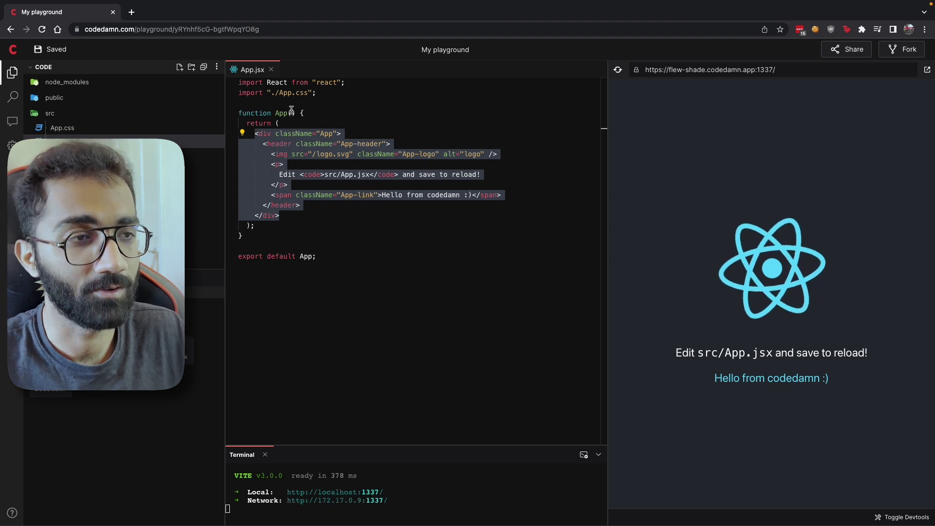
{"action": "left_click", "coordinate": [293, 205]}
{"action": "left_click_drag", "start_coordinate": [292, 205], "coordinate": [254, 133]}
{"action": "left_click", "coordinate": [283, 183]}
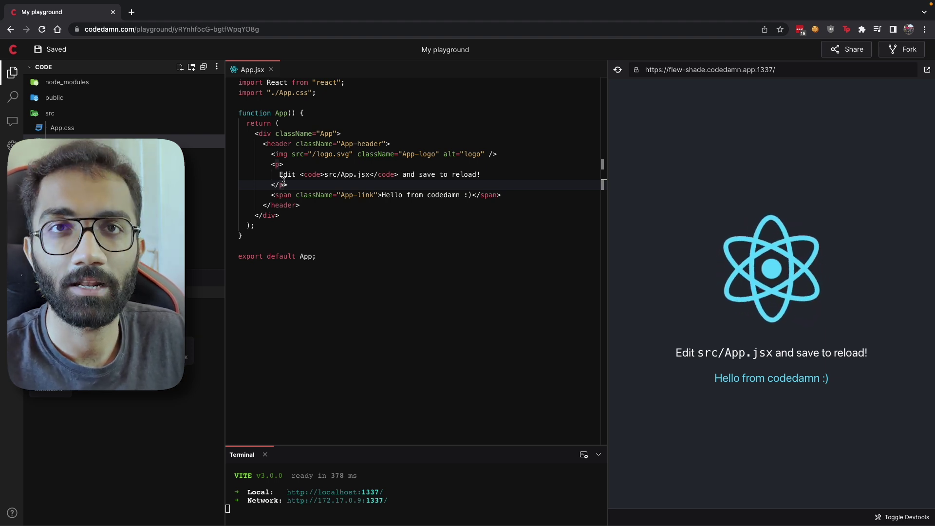
{"action": "left_click", "coordinate": [296, 247]}
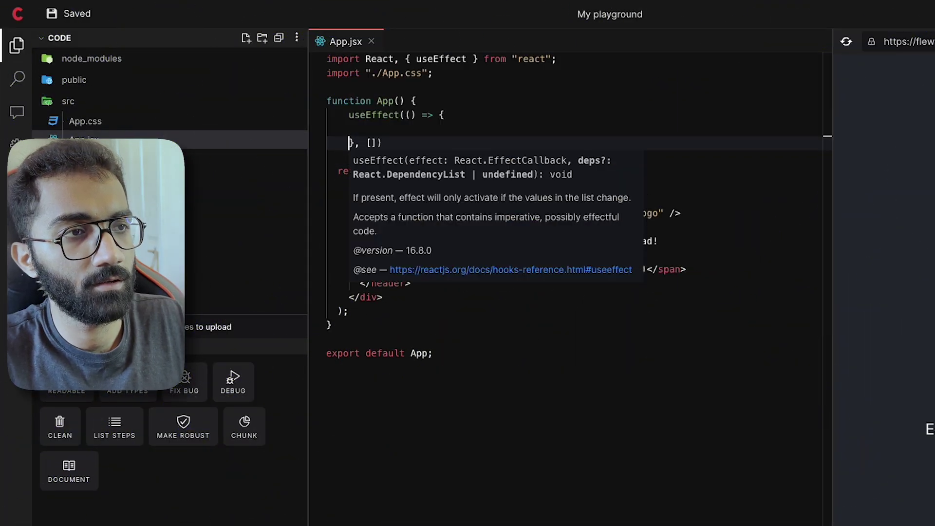
Add a useState counter and a paragraph onClick handler that increments it.
{"action": "key", "text": "Up"}
{"action": "key", "text": "Up"}
{"action": "key", "text": "Up"}
{"action": "key", "text": "Up"}
{"action": "key", "text": "End"}
{"action": "key", "text": "Return"}
{"action": "key", "text": "Return"}
{"action": "key", "text": "Return"}
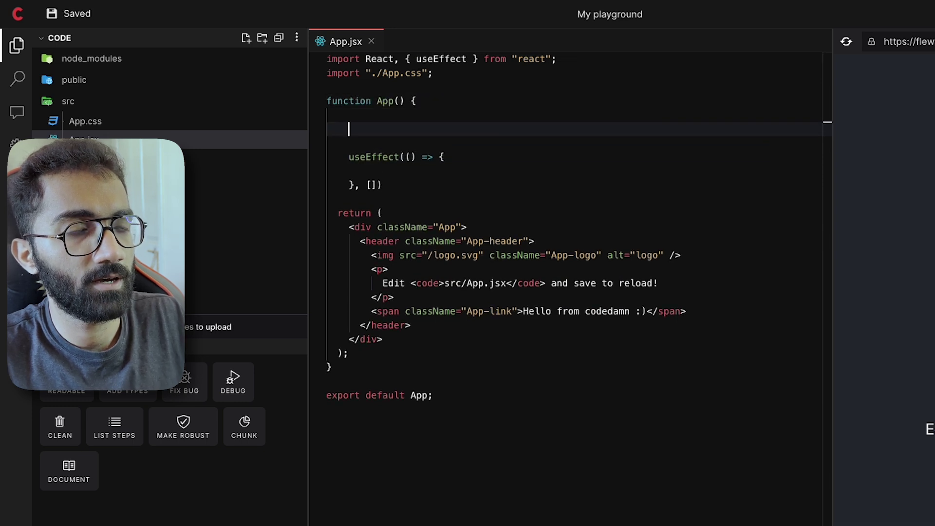
{"action": "type", "text": "count"}
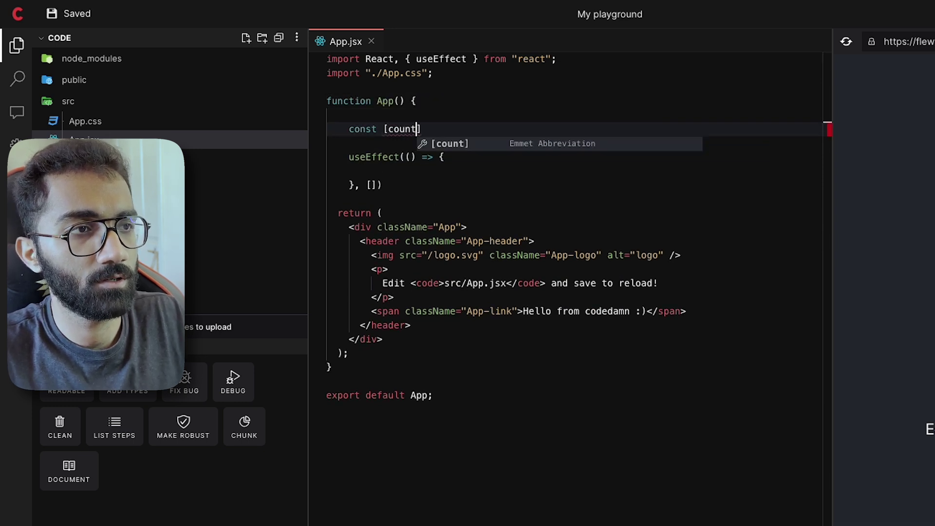
{"action": "type", "text": "er, setCounter] = useState"}
{"action": "key", "text": "Return"}
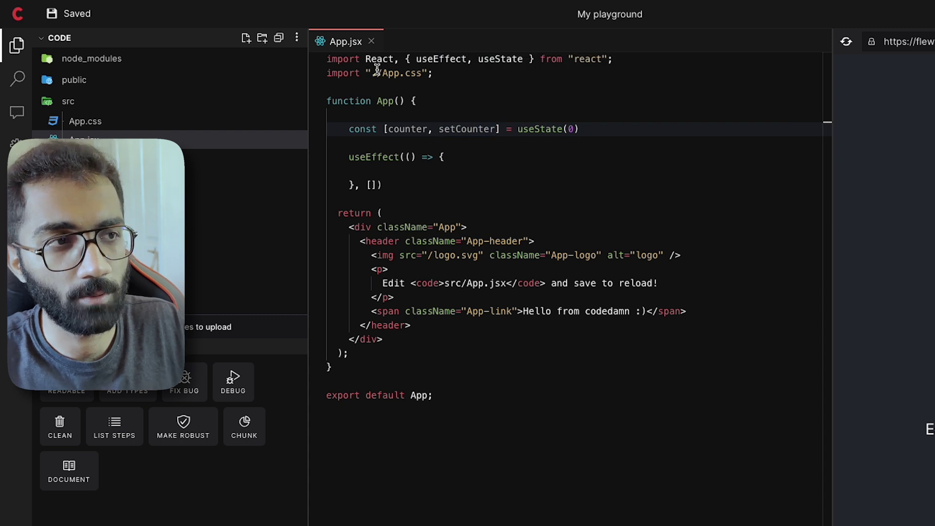
{"action": "double_click", "coordinate": [444, 129]}
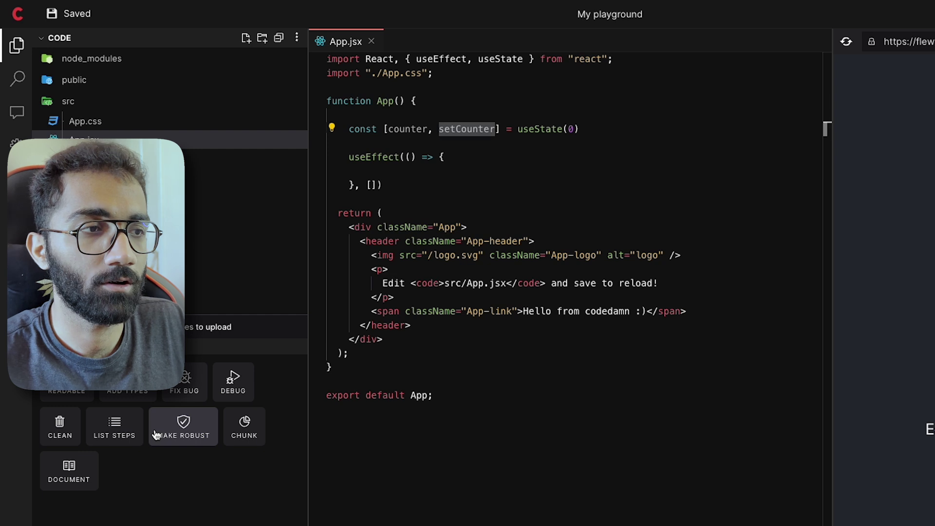
{"action": "left_click", "coordinate": [383, 269]}
{"action": "type", "text": "onC"}
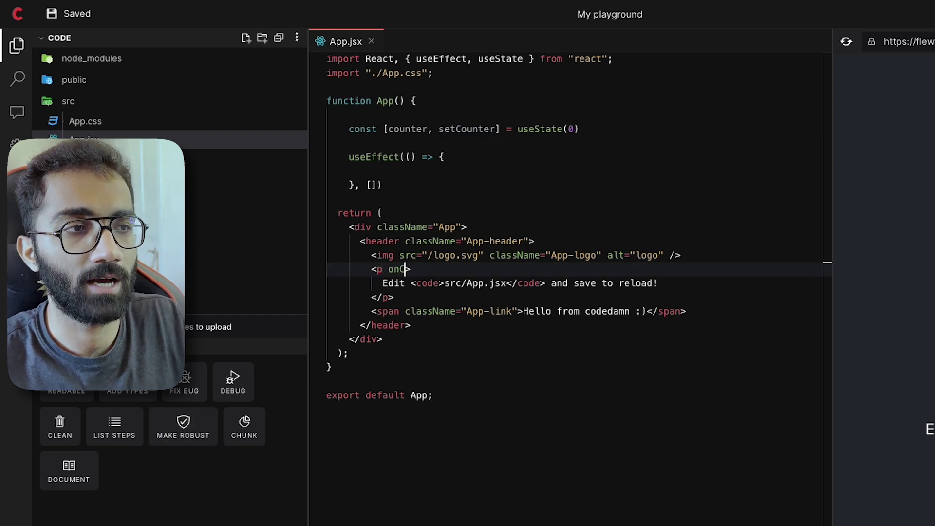
{"action": "type", "text": "lick"}
{"action": "key", "text": "Return"}
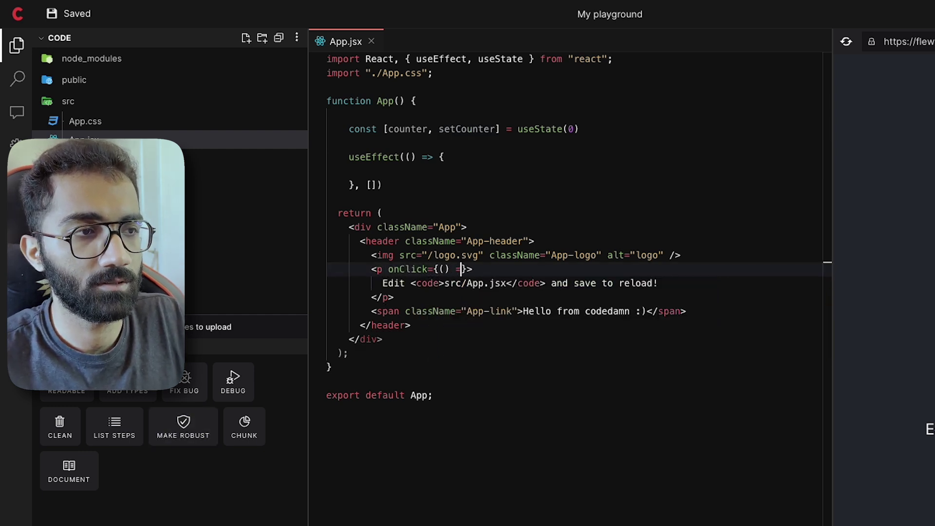
{"action": "type", "text": "x =>"}
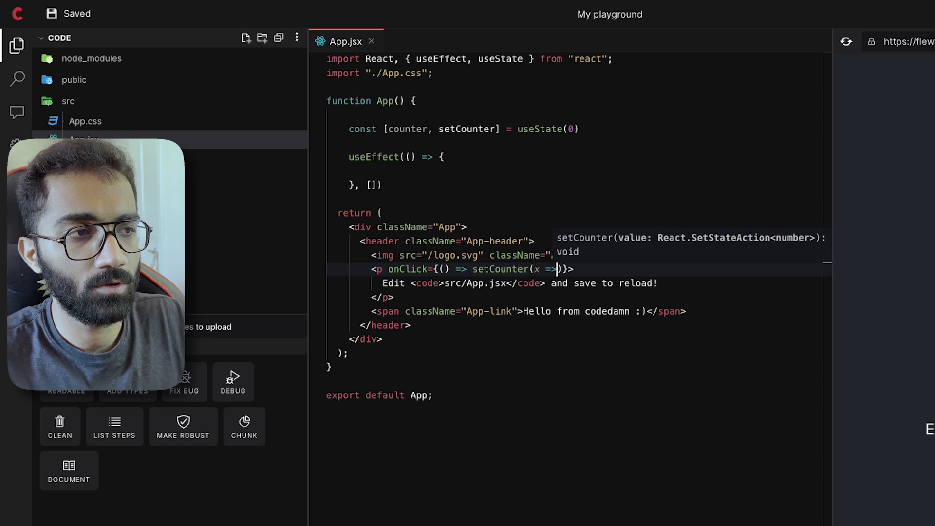
{"action": "type", "text": " x +1"}
{"action": "left_click", "coordinate": [504, 327]}
{"action": "left_click", "coordinate": [509, 269]}
{"action": "left_click", "coordinate": [559, 283]}
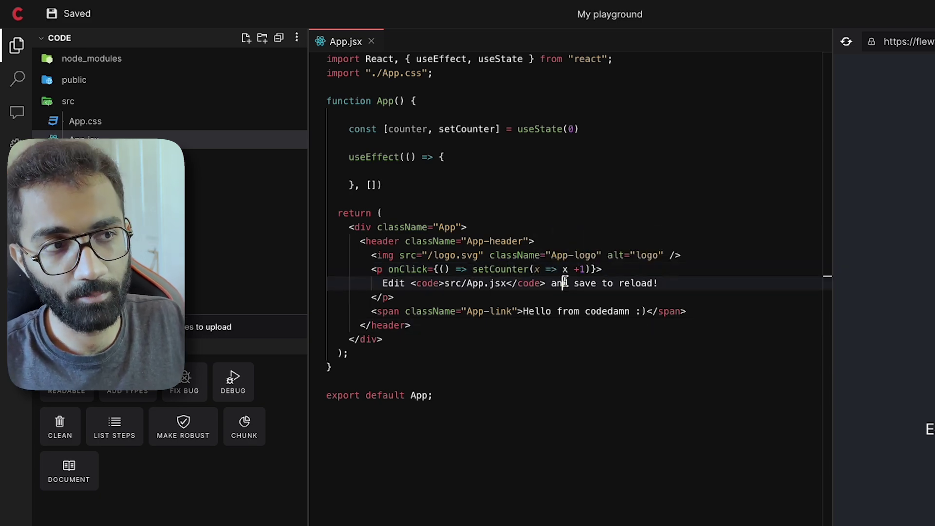
Log the counter value inside useEffect and save the file.
{"action": "left_click", "coordinate": [434, 171]}
{"action": "type", "text": "console"}
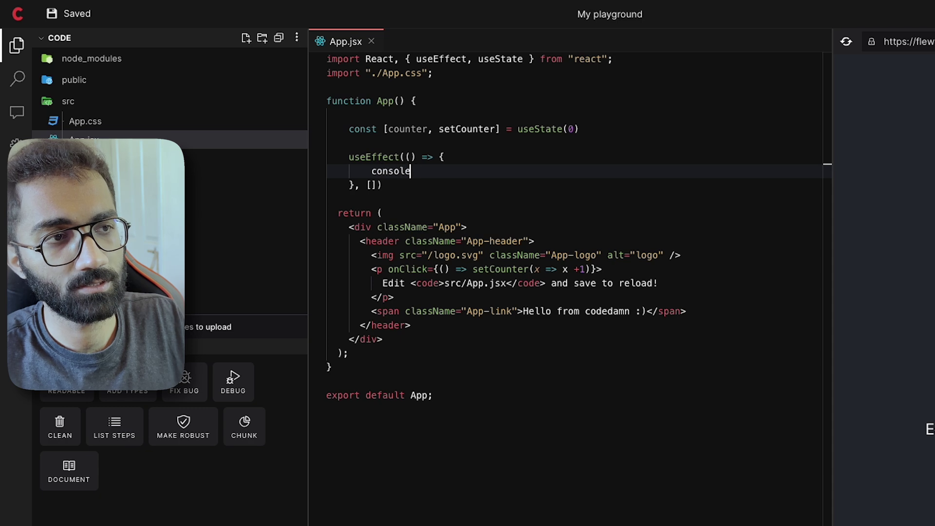
{"action": "type", "text": ".log(`Counter upda"}
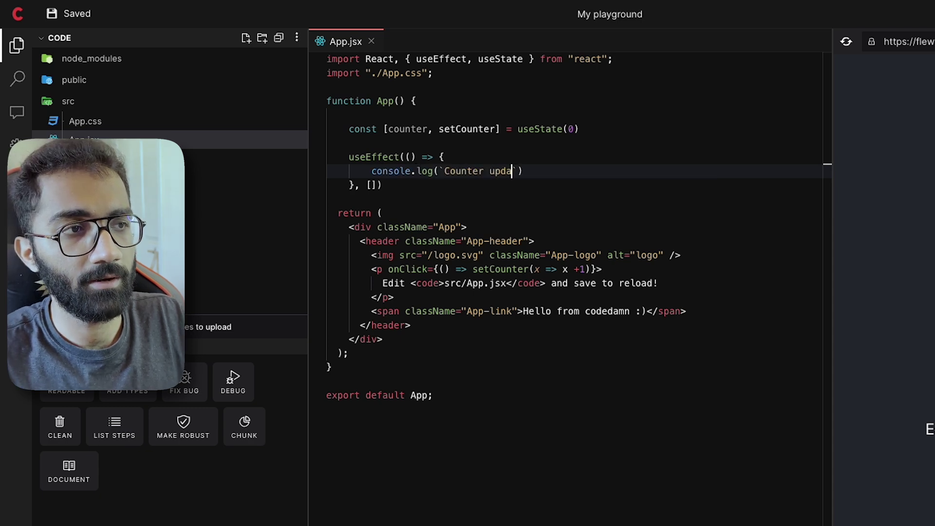
{"action": "type", "text": "{counter"}
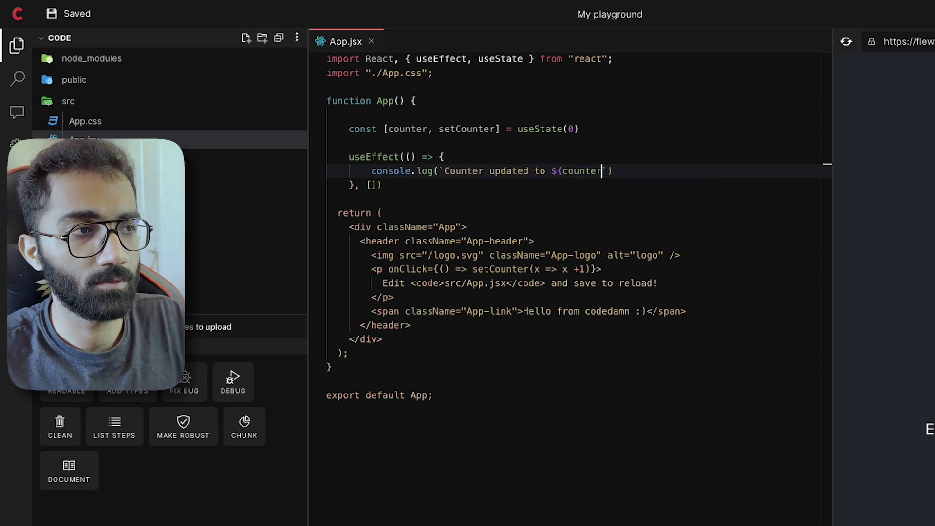
{"action": "type", "text": "}"}
{"action": "key", "text": "ctrl+s"}
{"action": "left_click", "coordinate": [589, 255]}
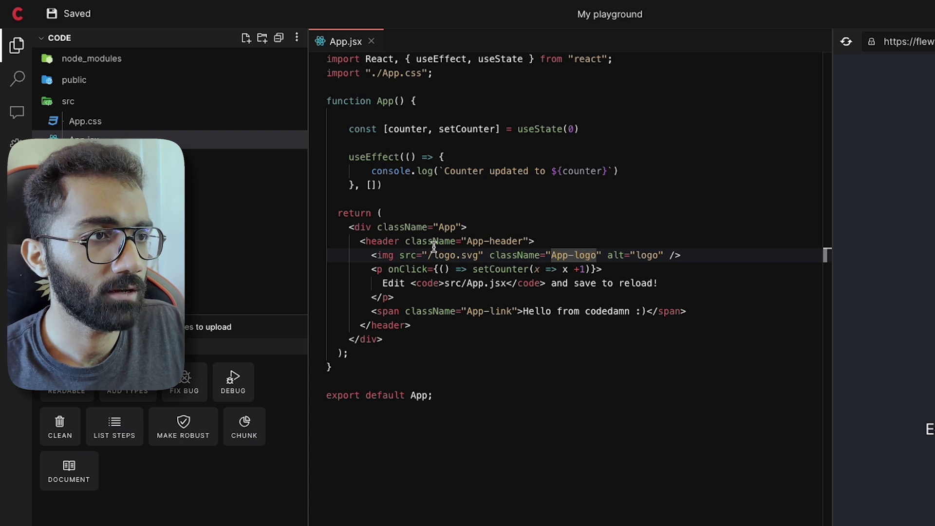
Delete the logo image, link span, and header opening and closing lines.
{"action": "triple_click", "coordinate": [428, 253]}
{"action": "key", "text": "BackSpace"}
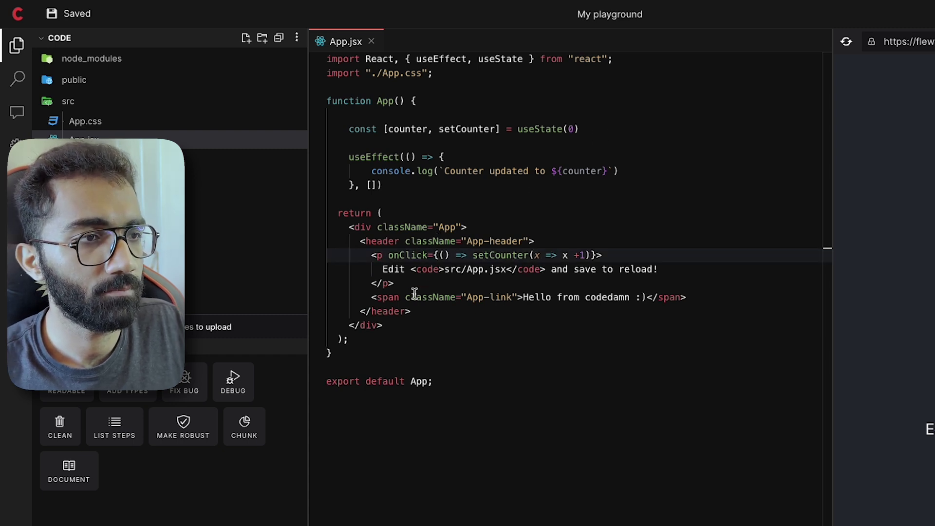
{"action": "triple_click", "coordinate": [415, 295]}
{"action": "key", "text": "BackSpace"}
{"action": "triple_click", "coordinate": [479, 241]}
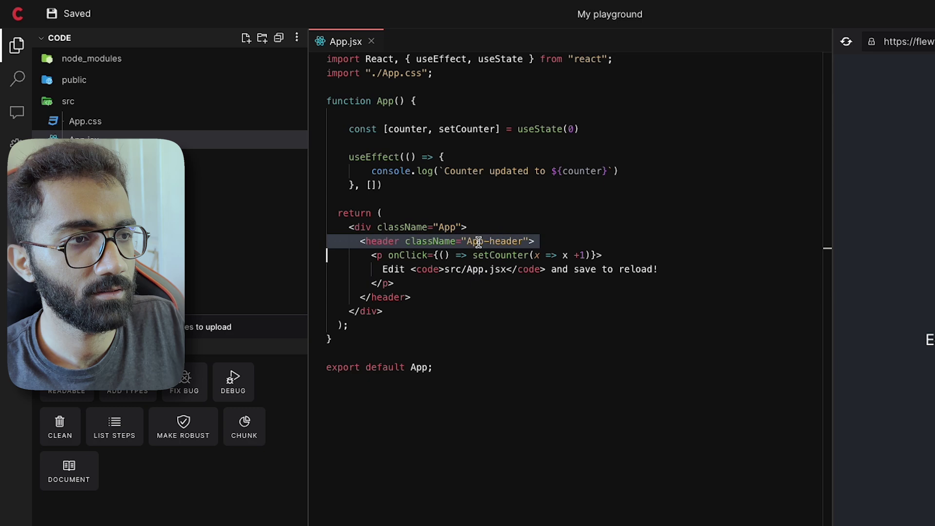
{"action": "key", "text": "BackSpace"}
{"action": "triple_click", "coordinate": [410, 283]}
{"action": "key", "text": "BackSpace"}
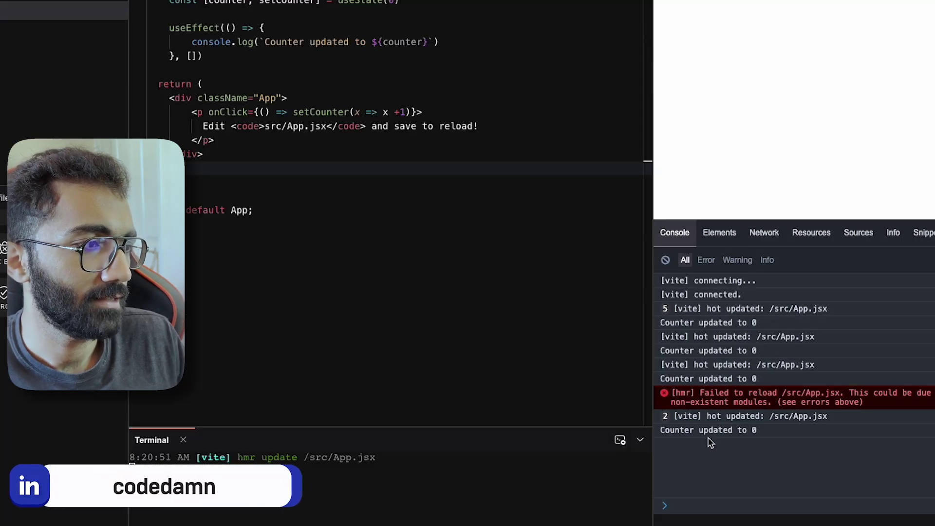
Render {counter} on a new line below the paragraph and select the whole file.
{"action": "left_click_drag", "start_coordinate": [685, 431], "coordinate": [808, 439]}
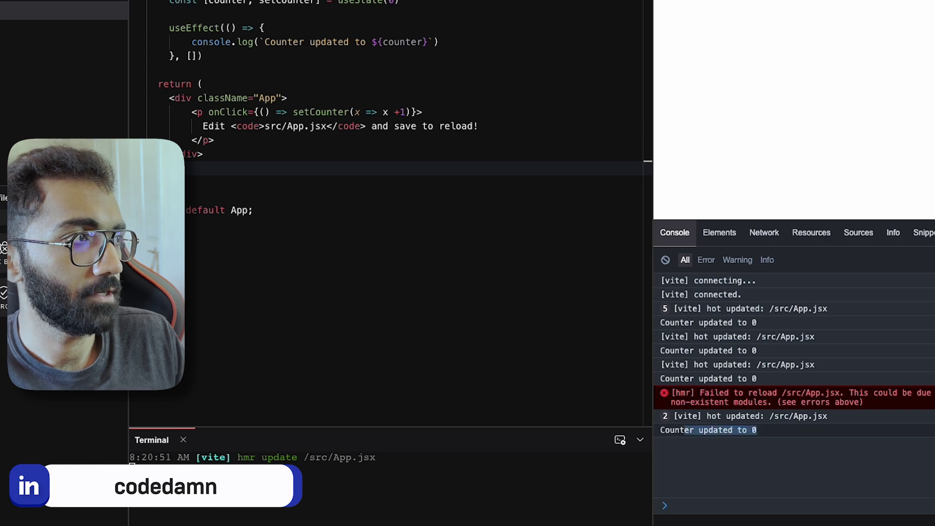
{"action": "left_click", "coordinate": [291, 140]}
{"action": "key", "text": "Return"}
{"action": "type", "text": "{coun"}
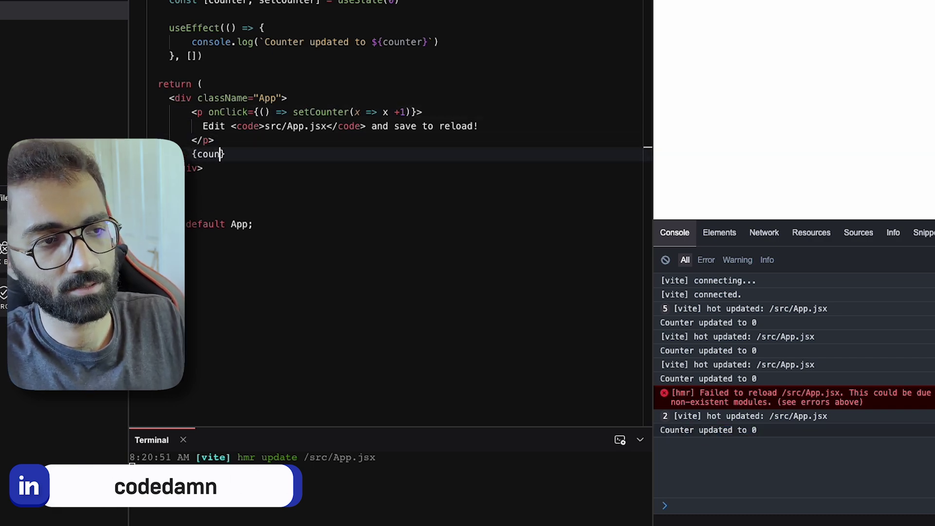
{"action": "type", "text": "ter}"}
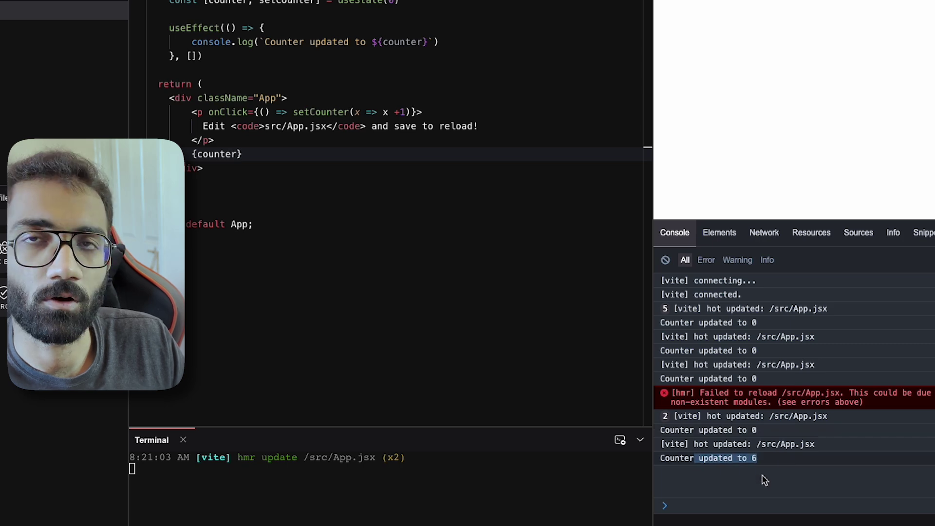
{"action": "left_click", "coordinate": [241, 207]}
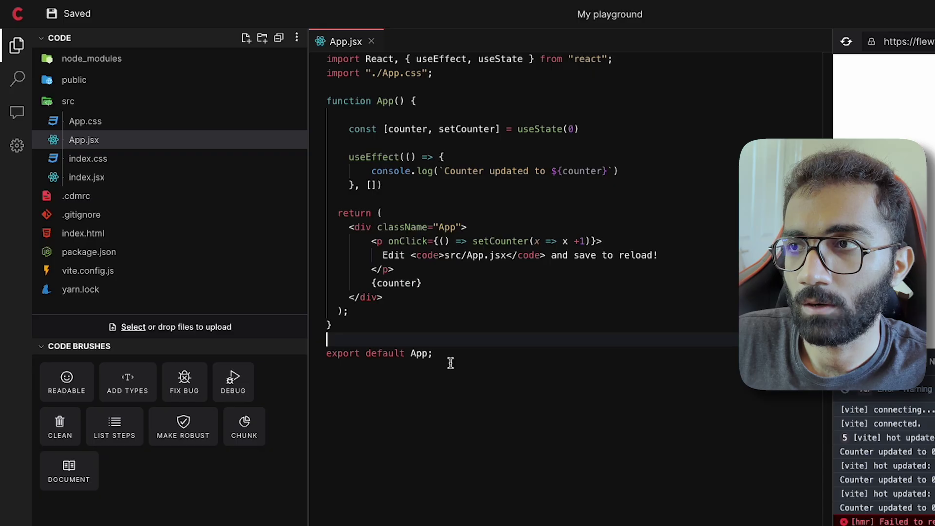
{"action": "key", "text": "ctrl+a"}
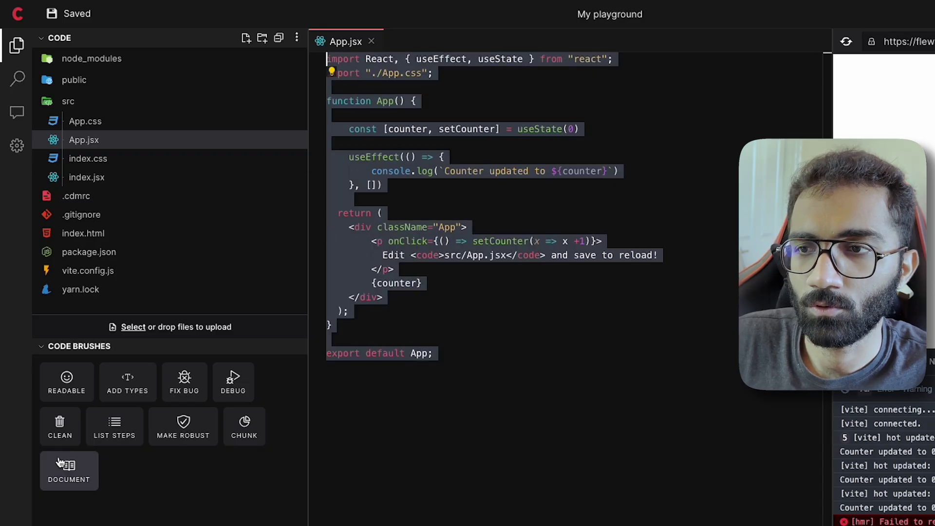
Apply FIX BUG to all of App.jsx and review the updated useEffect block.
{"action": "left_click", "coordinate": [183, 388]}
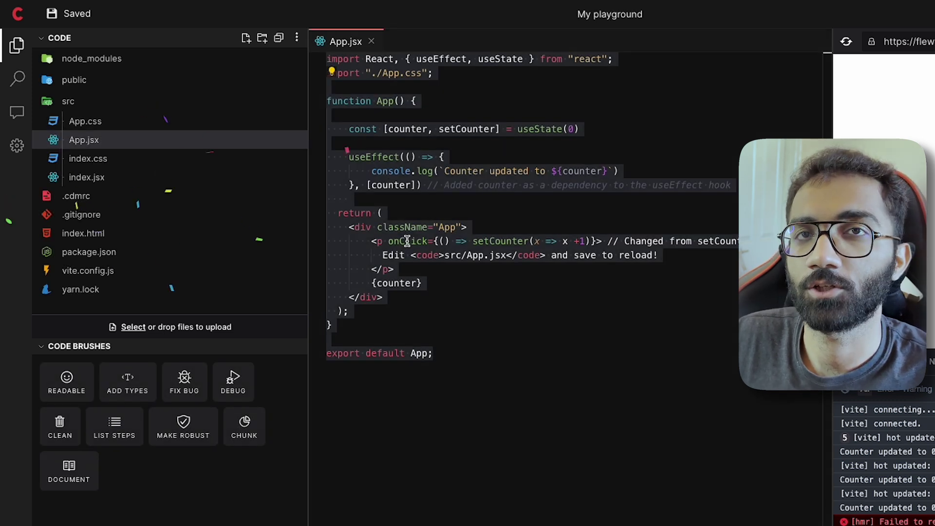
{"action": "left_click", "coordinate": [501, 286]}
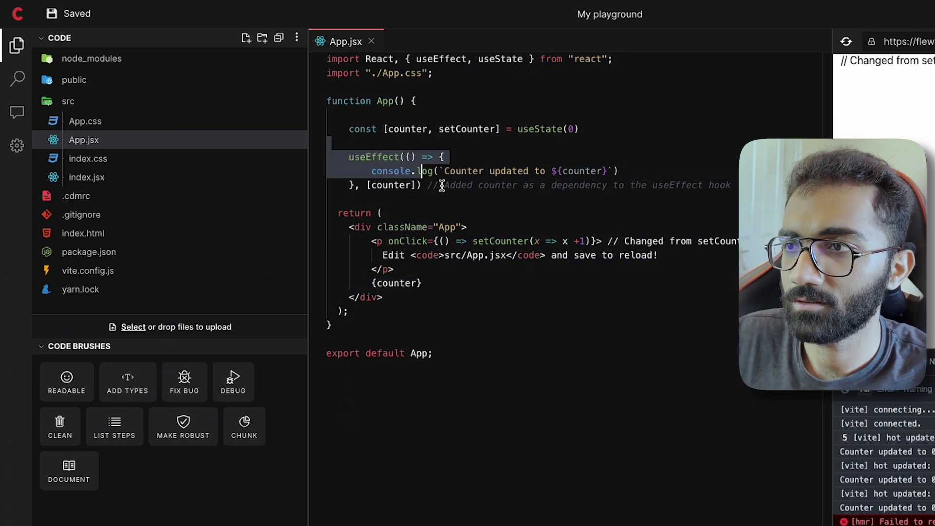
{"action": "left_click_drag", "start_coordinate": [357, 142], "coordinate": [470, 213]}
{"action": "left_click", "coordinate": [469, 213]}
{"action": "scroll", "coordinate": [536, 285], "scroll_direction": "right", "scroll_amount": 3}
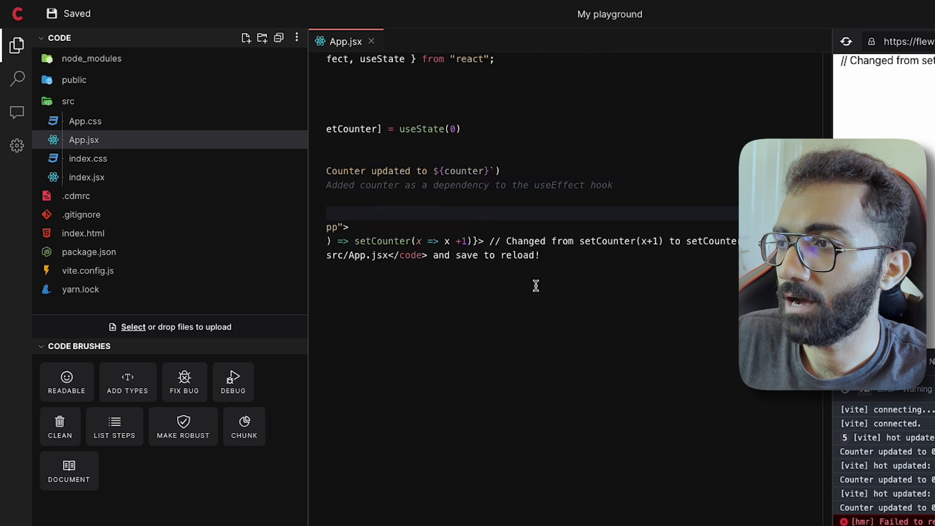
{"action": "scroll", "coordinate": [535, 286], "scroll_direction": "left", "scroll_amount": 3}
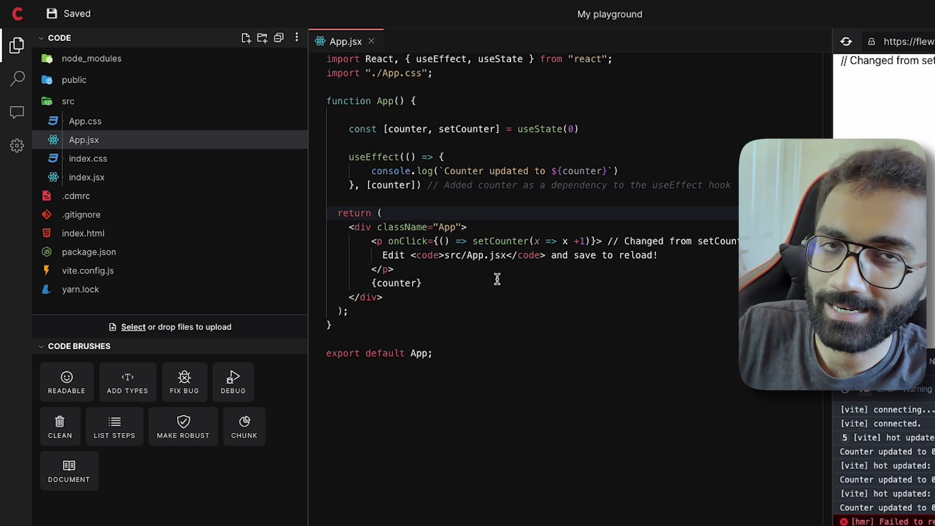
{"action": "scroll", "coordinate": [345, 242], "scroll_direction": "right", "scroll_amount": 2}
{"action": "scroll", "coordinate": [460, 264], "scroll_direction": "left", "scroll_amount": 2}
Remove a comment marker and inspect the onClick comment and counter dependency.
{"action": "left_click", "coordinate": [621, 241]}
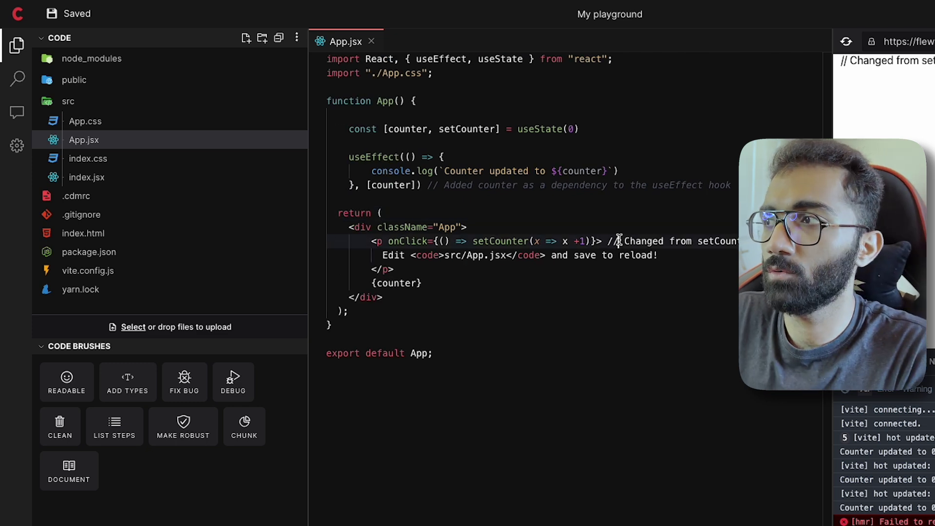
{"action": "key", "text": "BackSpace"}
{"action": "key", "text": "BackSpace"}
{"action": "type", "text": "{"}
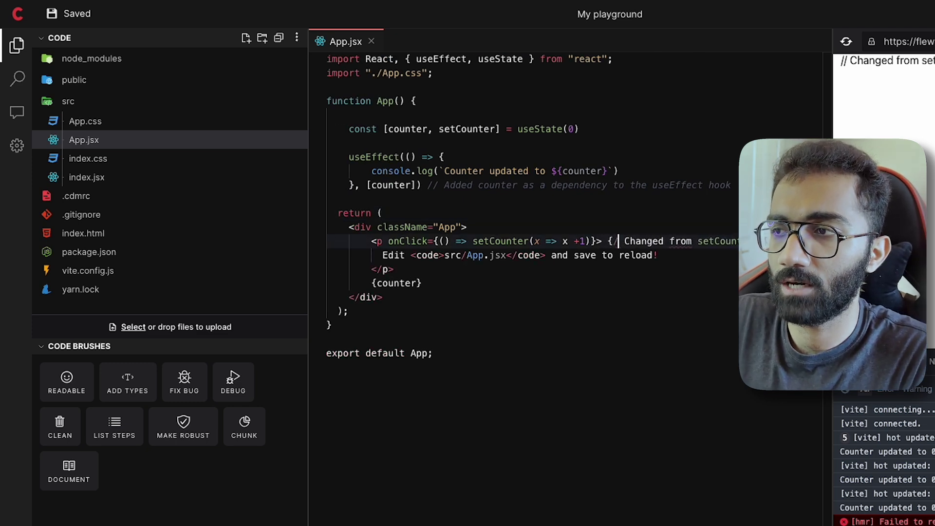
{"action": "type", "text": "/*"}
{"action": "scroll", "coordinate": [571, 219], "scroll_direction": "right", "scroll_amount": 3}
{"action": "type", "text": "*/}"}
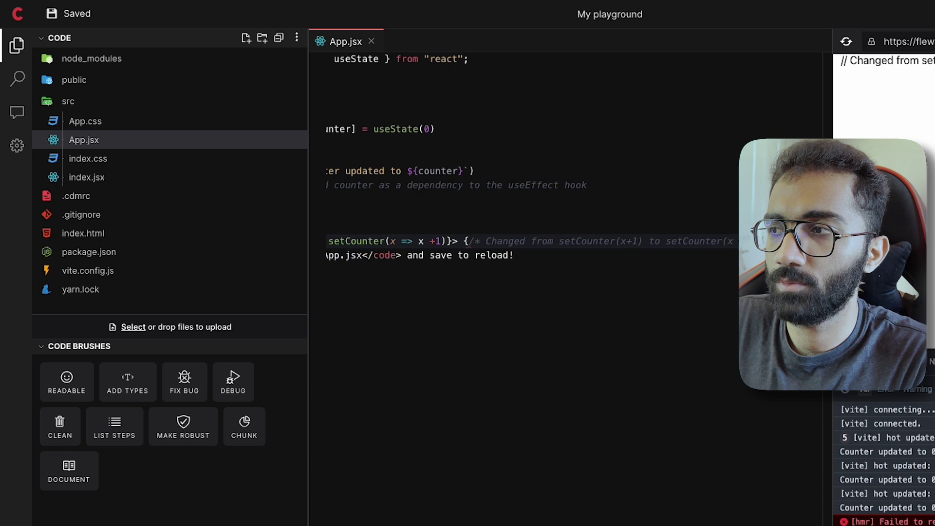
{"action": "scroll", "coordinate": [635, 265], "scroll_direction": "left", "scroll_amount": 3}
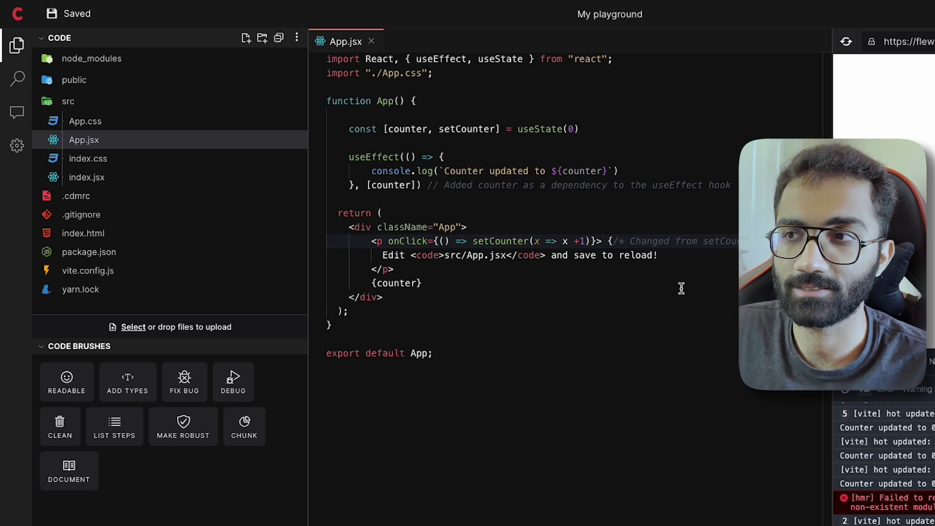
{"action": "left_click_drag", "start_coordinate": [613, 242], "coordinate": [774, 241]}
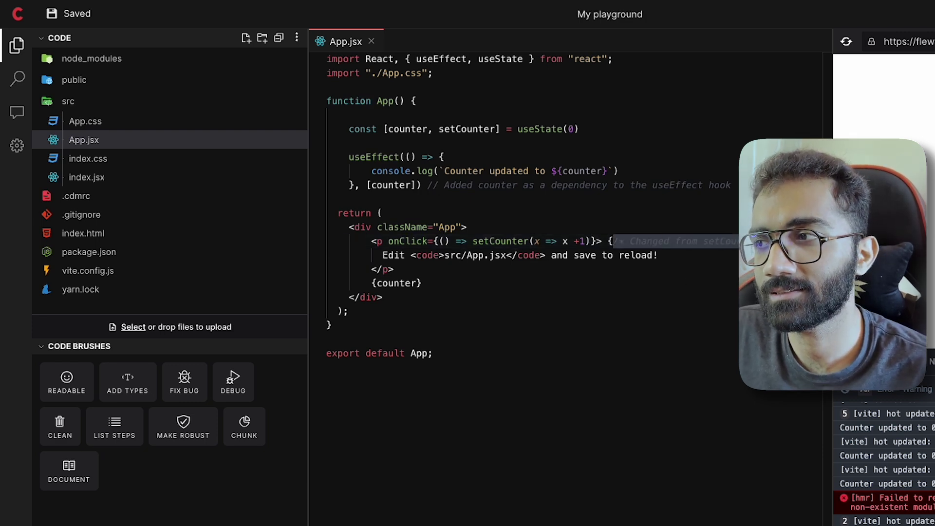
{"action": "left_click", "coordinate": [651, 350]}
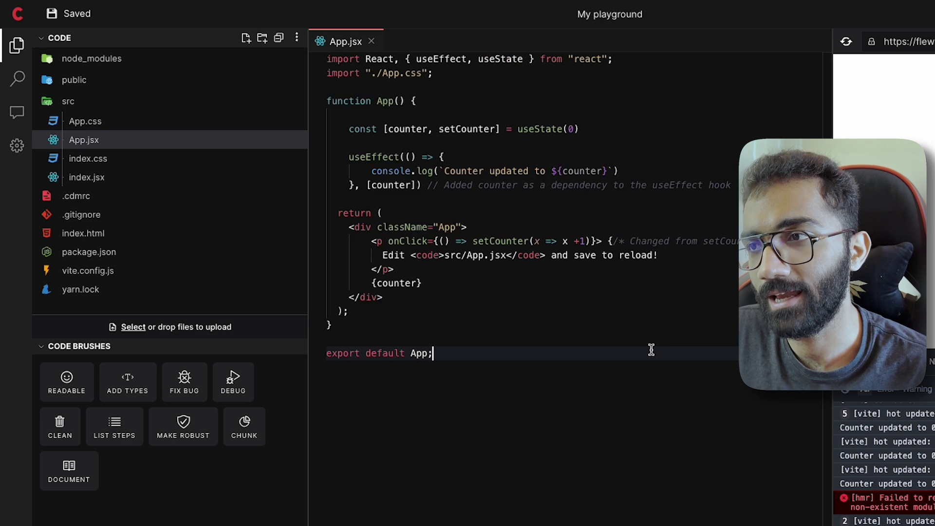
{"action": "left_click_drag", "start_coordinate": [511, 198], "coordinate": [359, 156]}
{"action": "left_click", "coordinate": [402, 198]}
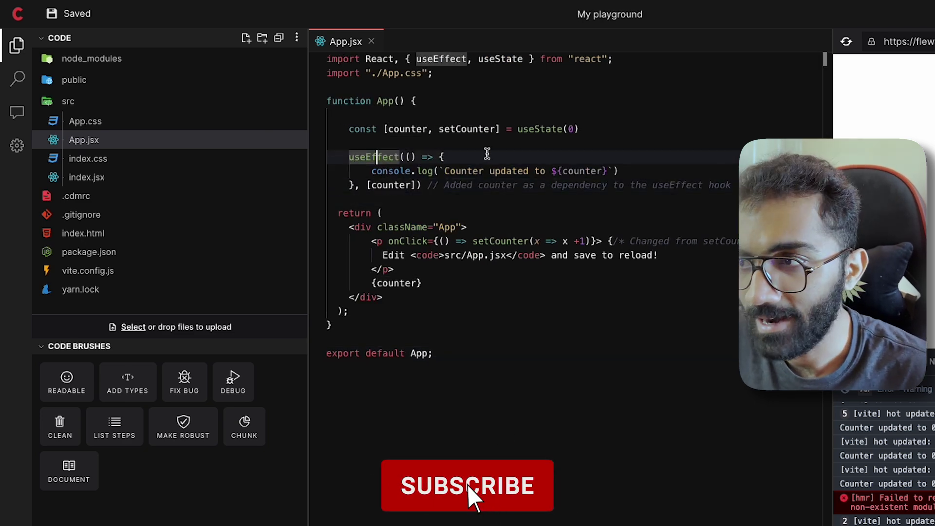
{"action": "left_click", "coordinate": [560, 171]}
{"action": "left_click", "coordinate": [403, 185]}
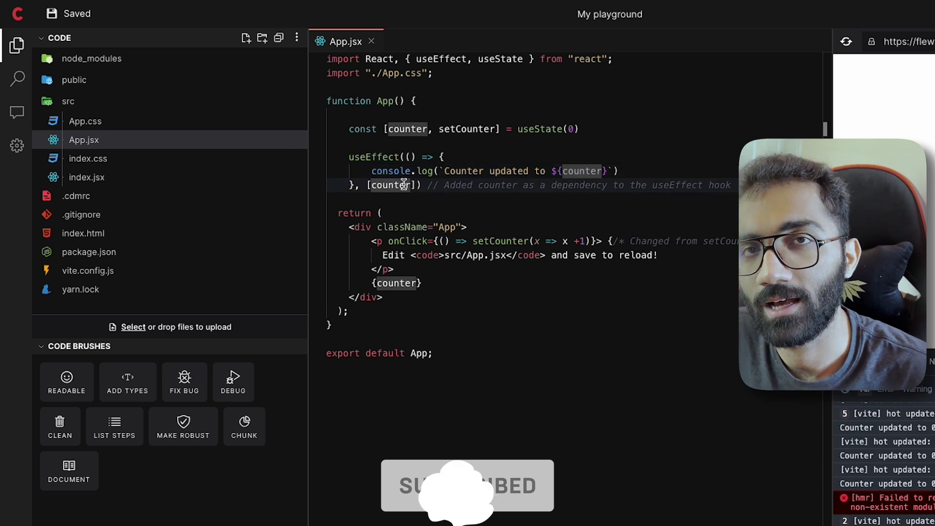
Review the onClick line, the whole file, and the commented dependency line.
{"action": "left_click_drag", "start_coordinate": [602, 240], "coordinate": [363, 227]}
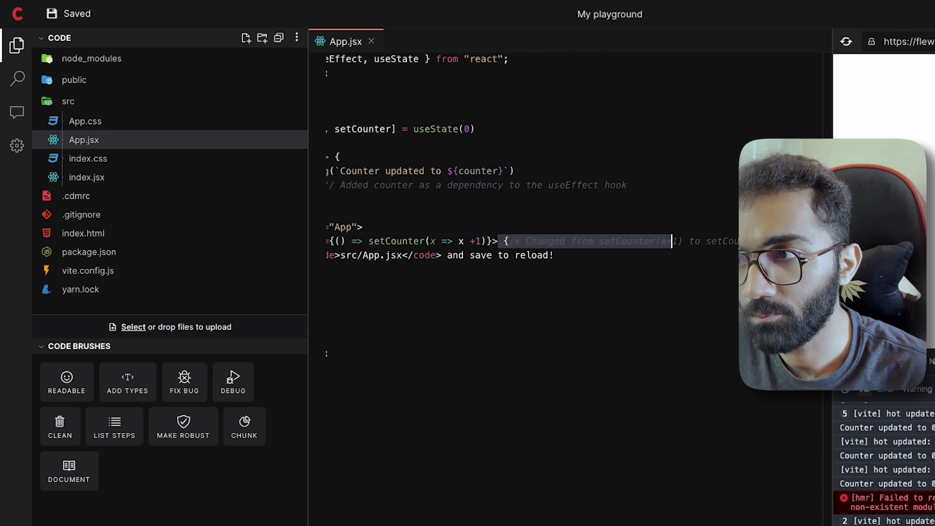
{"action": "left_click_drag", "start_coordinate": [505, 240], "coordinate": [737, 241]}
{"action": "left_click", "coordinate": [735, 268]}
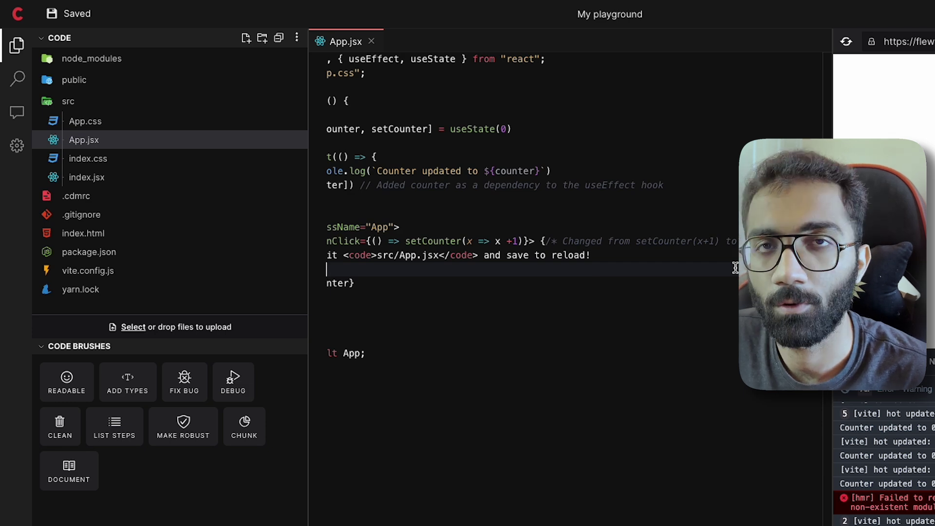
{"action": "scroll", "coordinate": [735, 267], "scroll_direction": "left", "scroll_amount": 2}
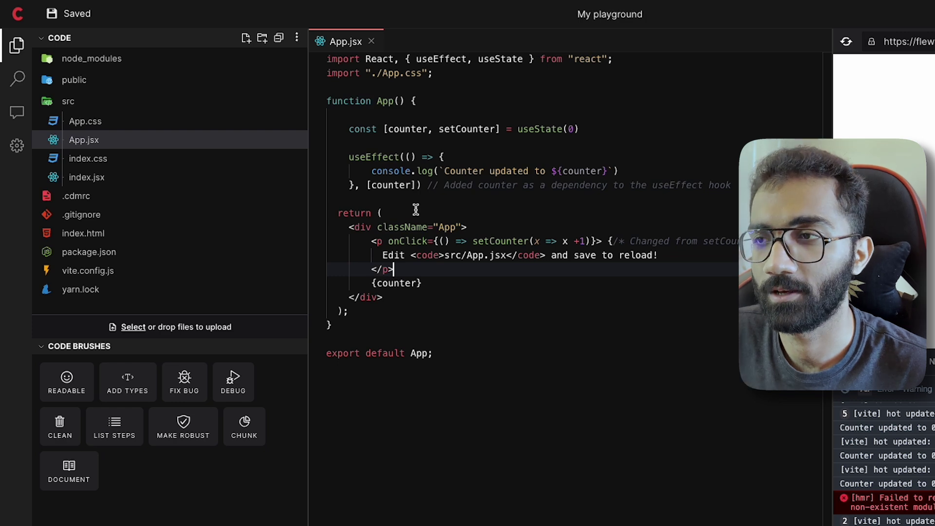
{"action": "left_click_drag", "start_coordinate": [416, 201], "coordinate": [316, 104]}
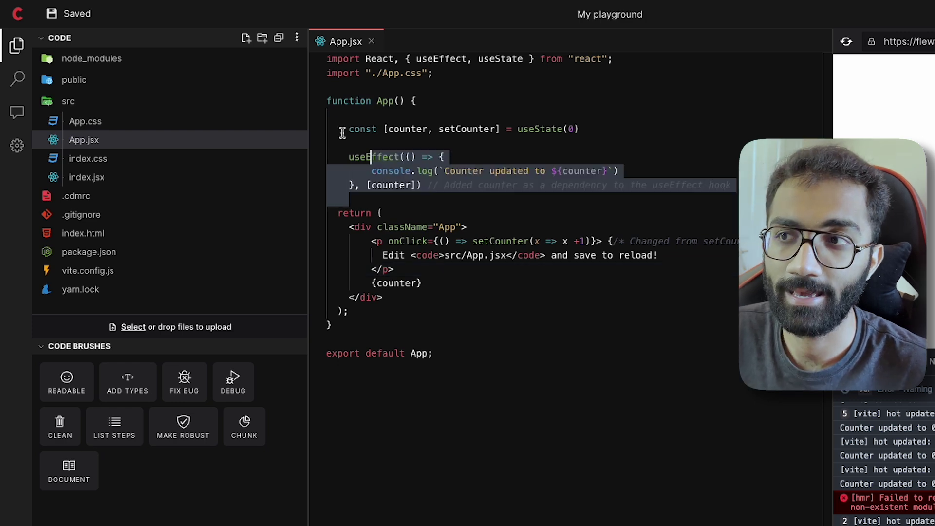
{"action": "left_click", "coordinate": [427, 309]}
{"action": "left_click_drag", "start_coordinate": [420, 441], "coordinate": [305, 35]}
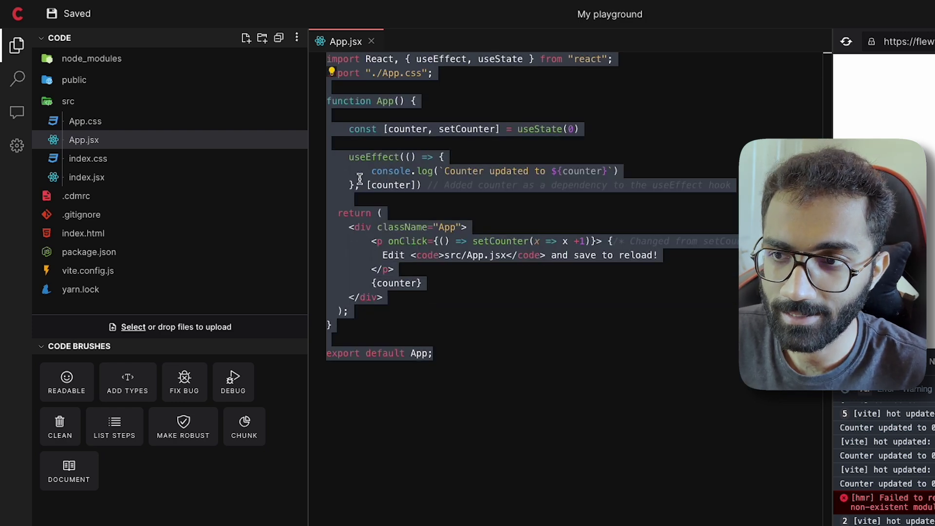
{"action": "left_click", "coordinate": [425, 339]}
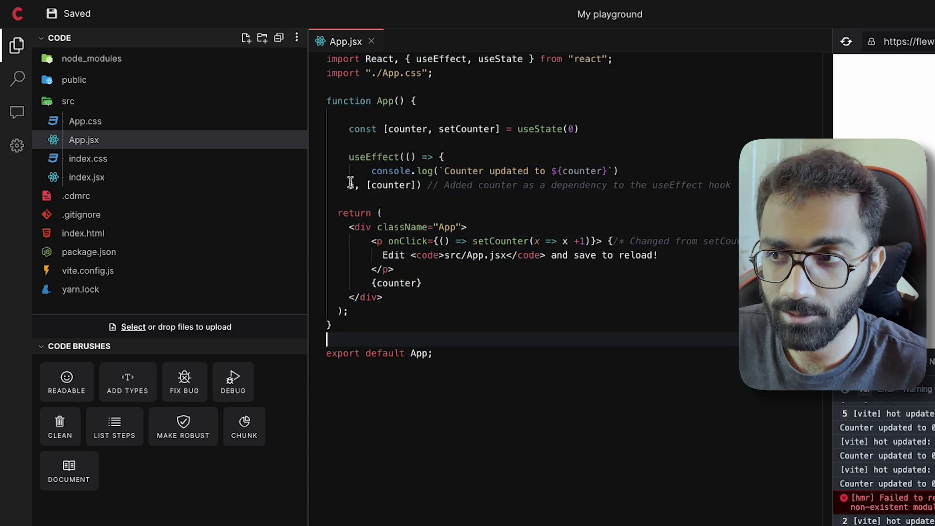
{"action": "left_click_drag", "start_coordinate": [350, 183], "coordinate": [714, 185]}
{"action": "left_click_drag", "start_coordinate": [343, 184], "coordinate": [730, 185]}
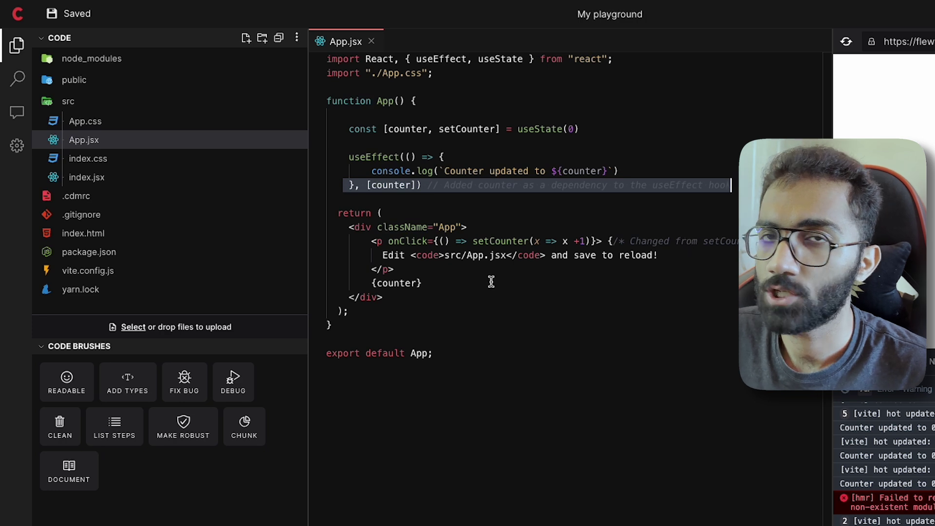
{"action": "left_click", "coordinate": [592, 242]}
{"action": "scroll", "coordinate": [657, 277], "scroll_direction": "right", "scroll_amount": 4}
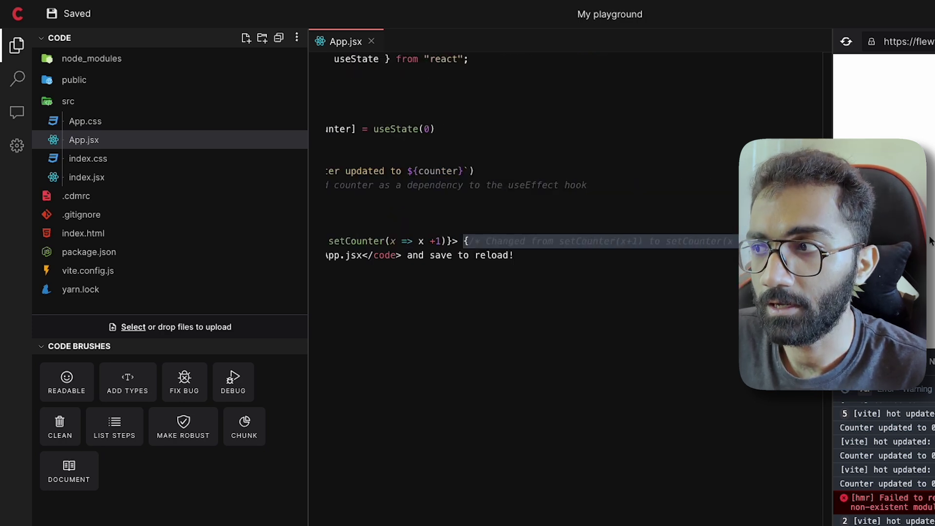
{"action": "left_click", "coordinate": [728, 313]}
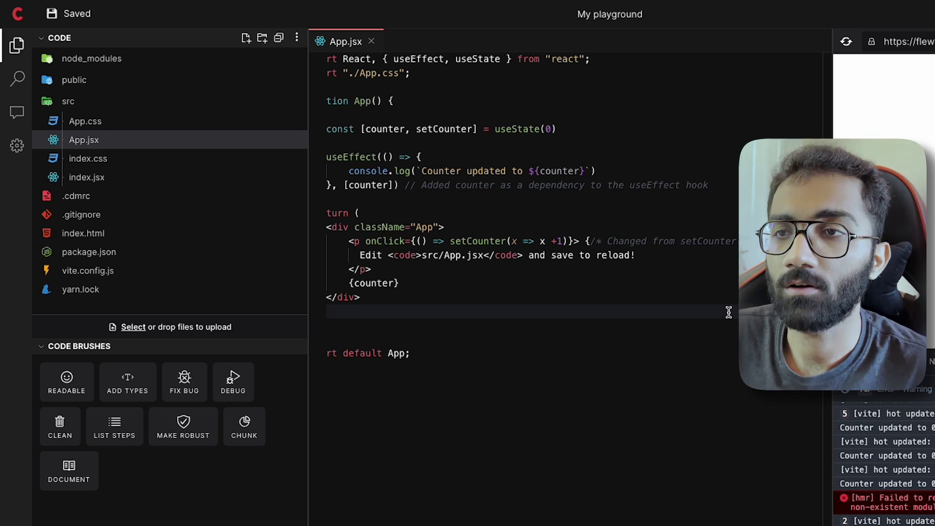
{"action": "scroll", "coordinate": [728, 312], "scroll_direction": "left", "scroll_amount": 3}
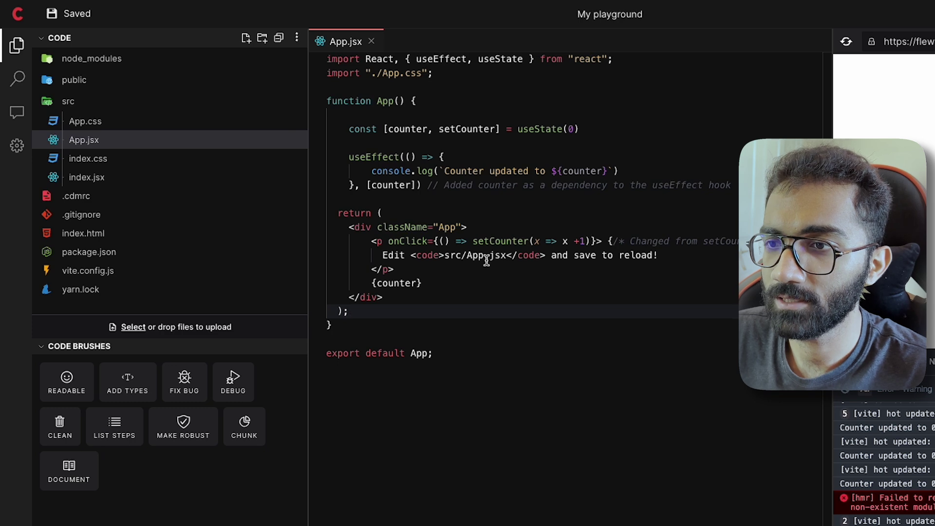
Delete the dependency-array and onClick comments, then apply READABLE to the whole file.
{"action": "left_click_drag", "start_coordinate": [734, 184], "coordinate": [422, 185]}
{"action": "key", "text": "BackSpace"}
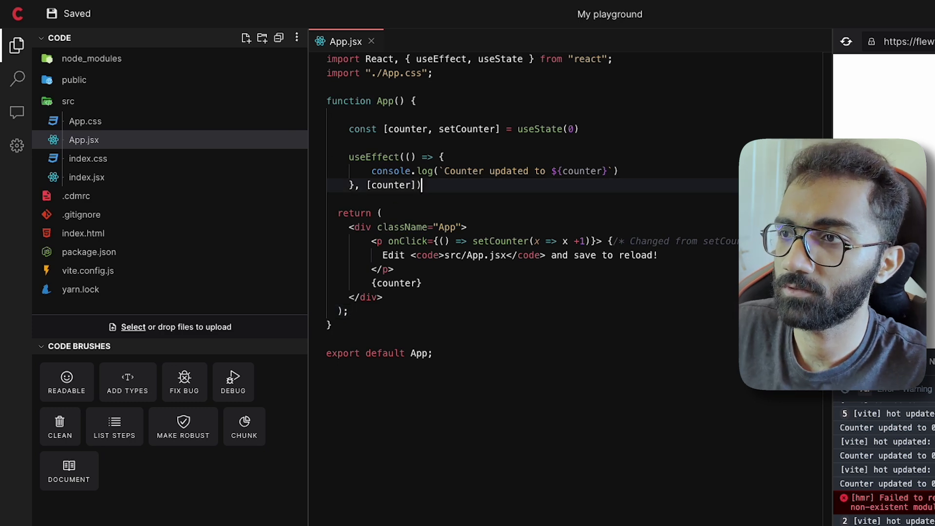
{"action": "left_click_drag", "start_coordinate": [608, 240], "coordinate": [826, 242]}
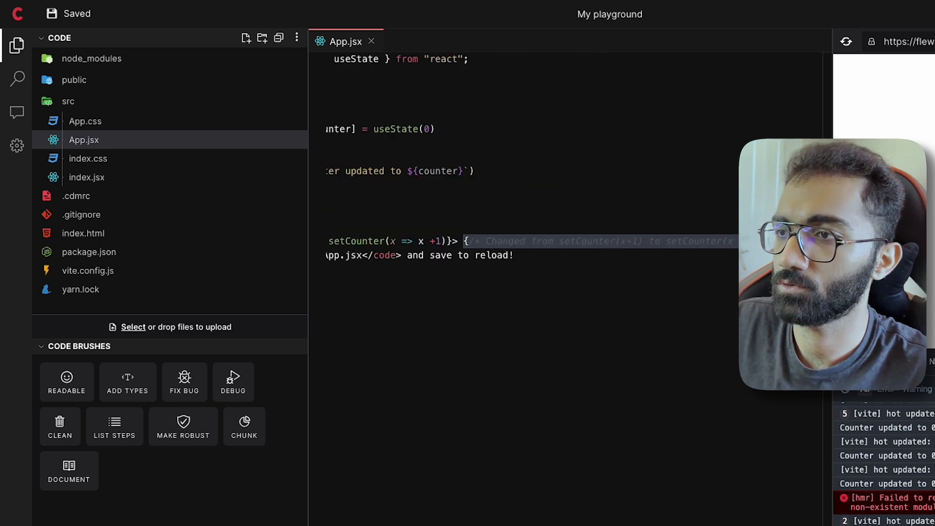
{"action": "key", "text": "BackSpace"}
{"action": "key", "text": "ctrl+a"}
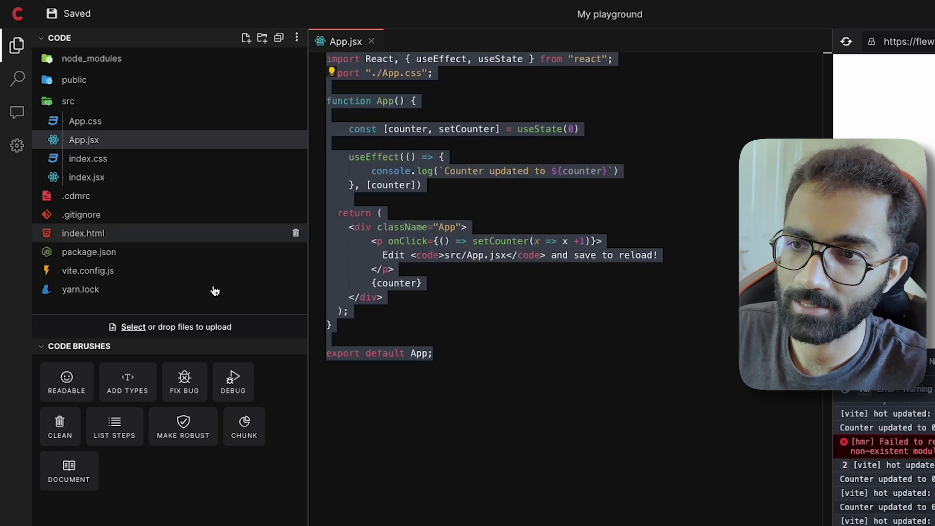
{"action": "left_click", "coordinate": [73, 392]}
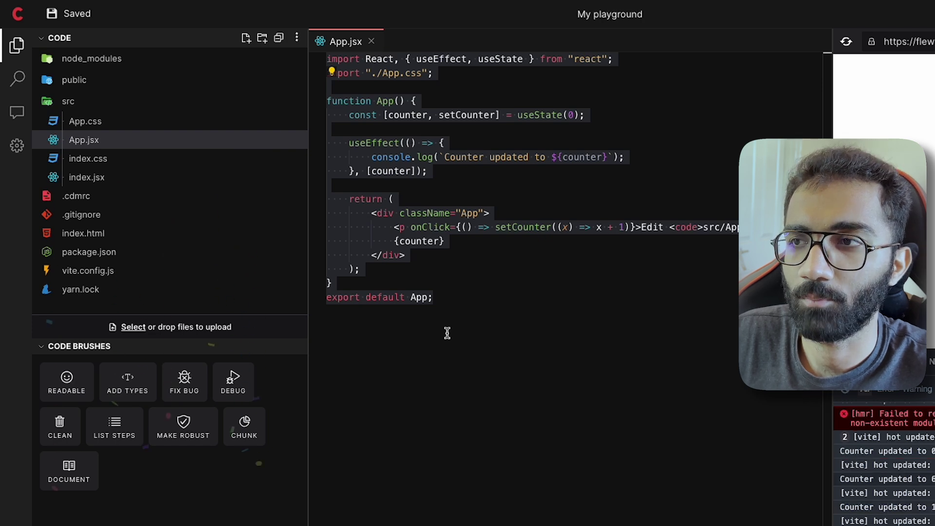
Inspect the reformatted updater parameter, useState line, onClick line and closing lines.
{"action": "left_click", "coordinate": [436, 355]}
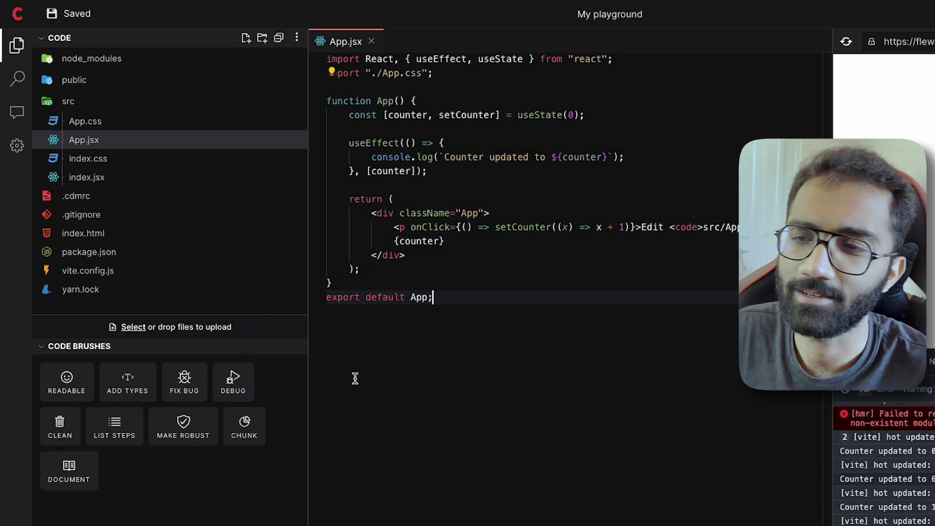
{"action": "left_click", "coordinate": [554, 279]}
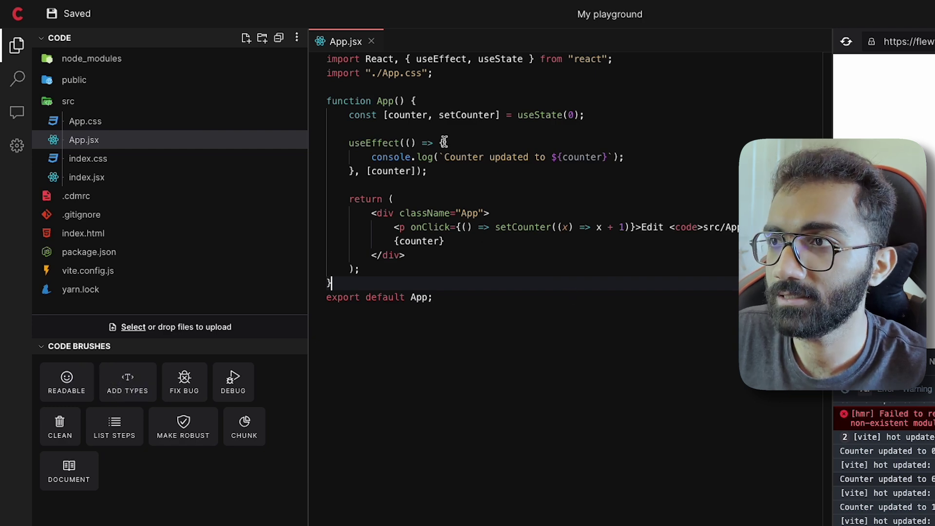
{"action": "scroll", "coordinate": [482, 262], "scroll_direction": "right", "scroll_amount": 2}
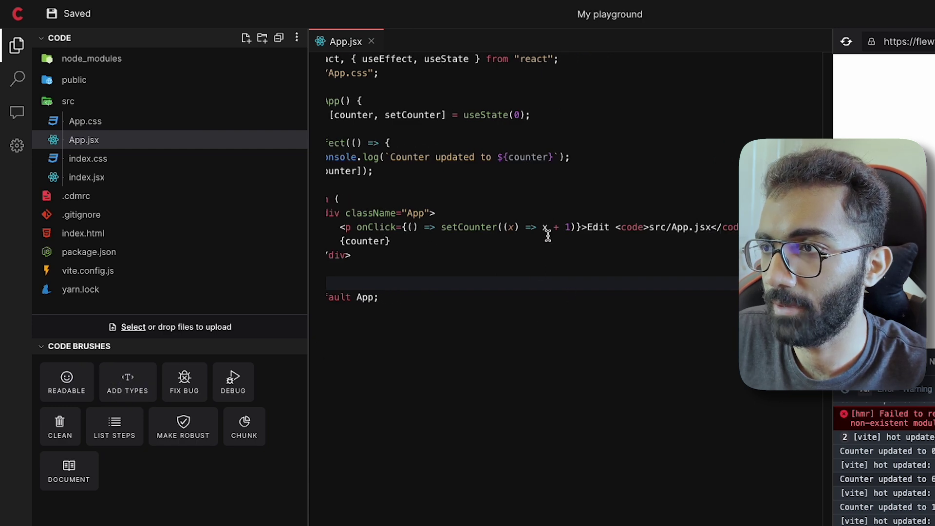
{"action": "double_click", "coordinate": [510, 227]}
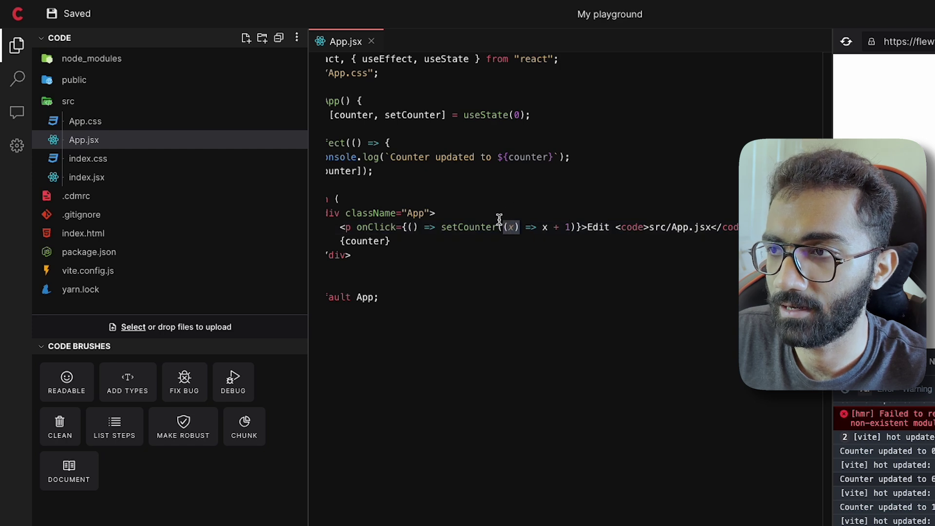
{"action": "scroll", "coordinate": [532, 245], "scroll_direction": "right", "scroll_amount": 3}
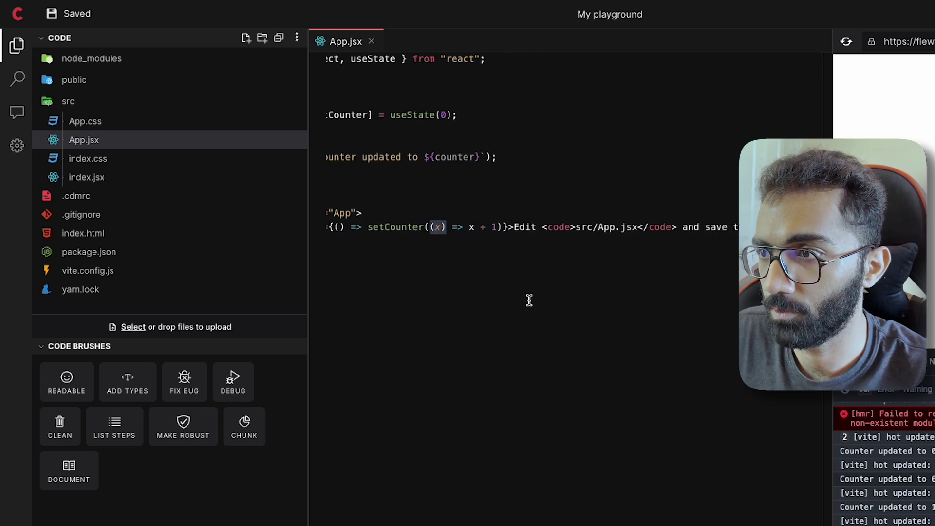
{"action": "scroll", "coordinate": [529, 300], "scroll_direction": "left", "scroll_amount": 5}
{"action": "left_click", "coordinate": [458, 248]}
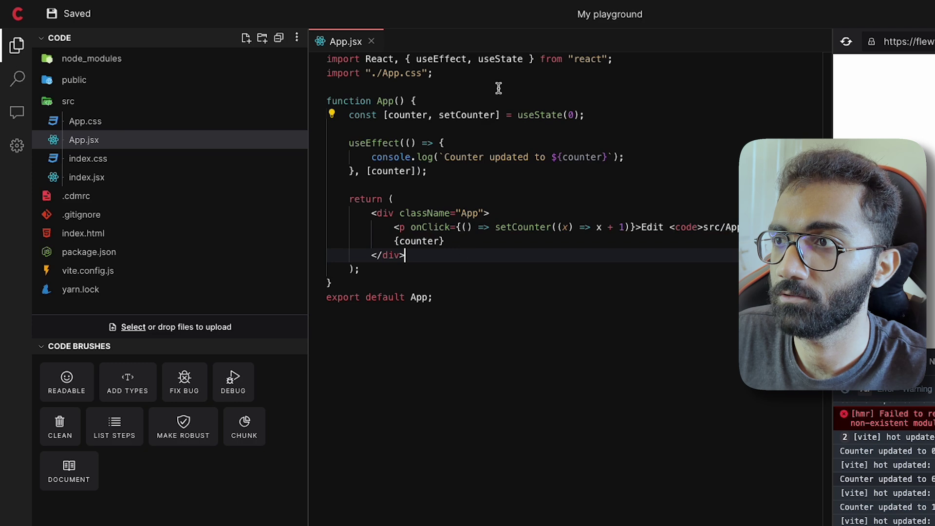
{"action": "left_click", "coordinate": [522, 114]}
{"action": "left_click", "coordinate": [602, 118]}
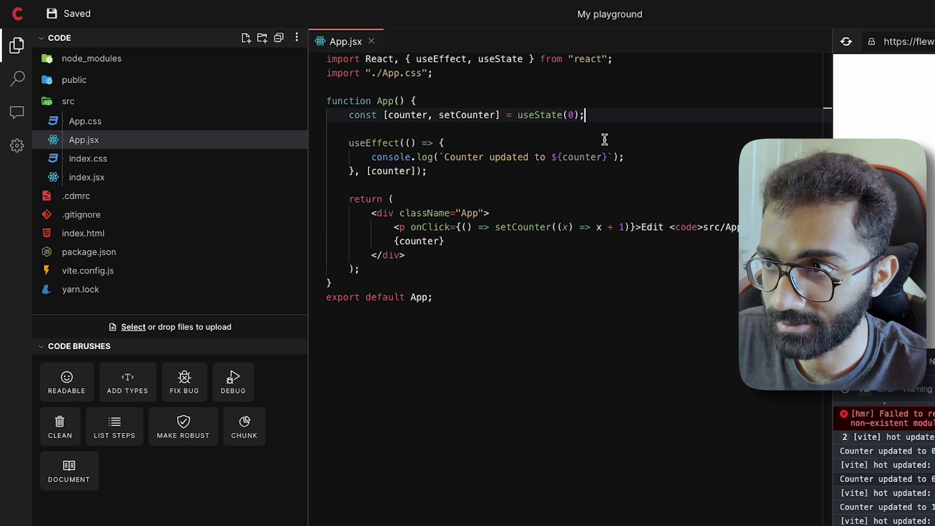
{"action": "left_click", "coordinate": [576, 232]}
{"action": "left_click", "coordinate": [566, 252]}
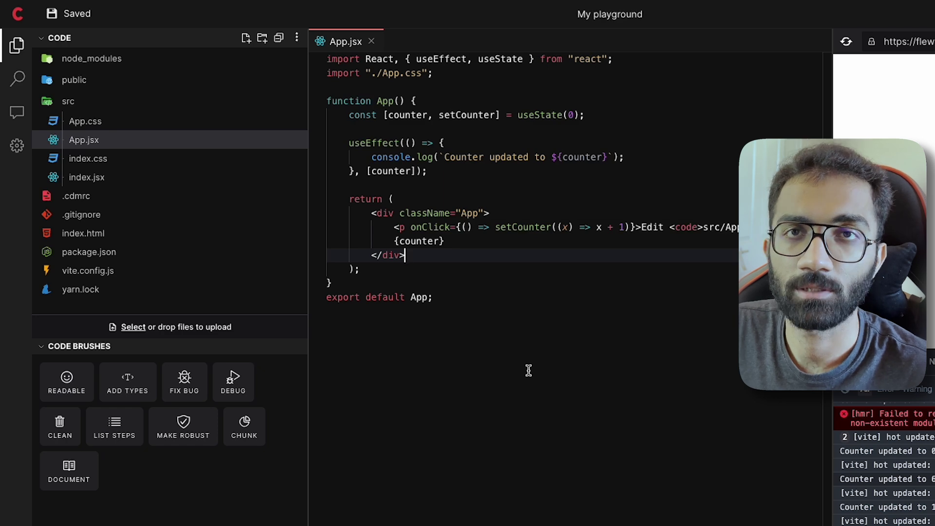
Review the whole reformatted file, then bring up the terminal with Ctrl+`.
{"action": "left_click", "coordinate": [476, 288]}
{"action": "scroll", "coordinate": [474, 289], "scroll_direction": "right", "scroll_amount": 3}
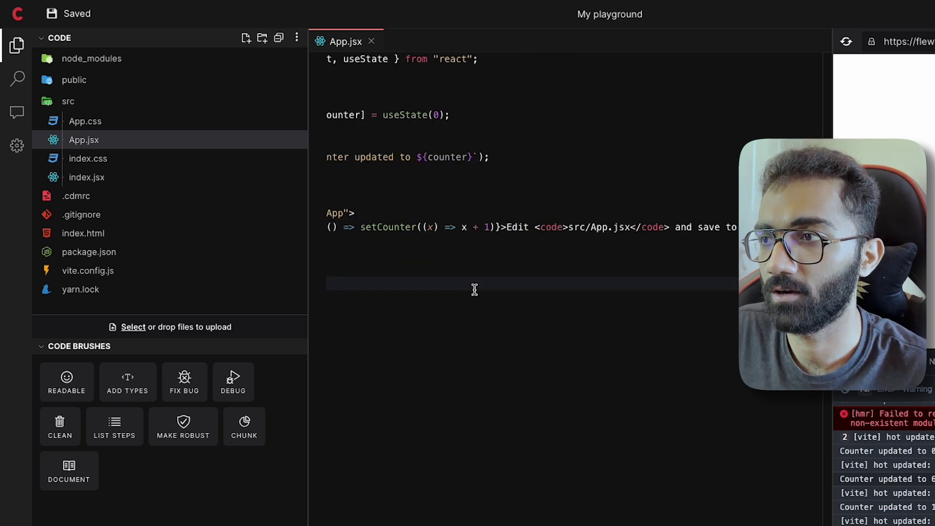
{"action": "scroll", "coordinate": [474, 290], "scroll_direction": "left", "scroll_amount": 3}
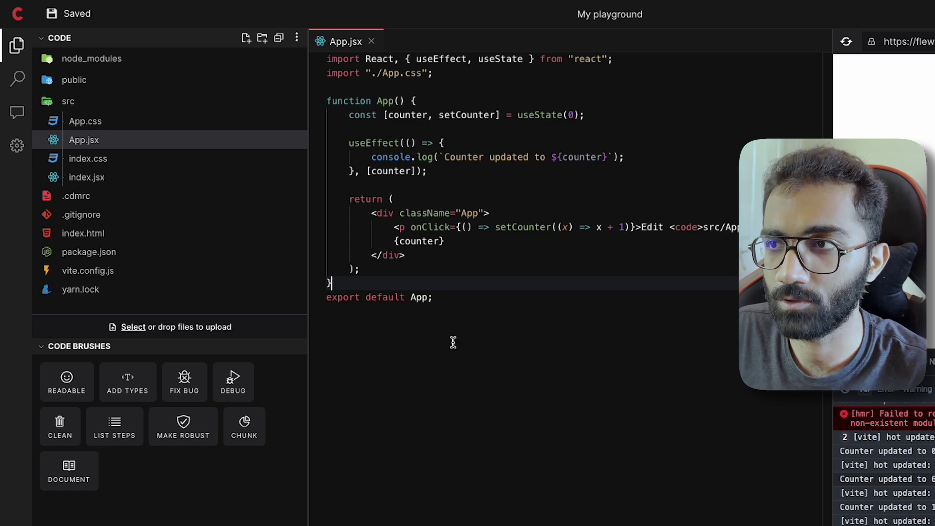
{"action": "left_click_drag", "start_coordinate": [454, 342], "coordinate": [303, 11]}
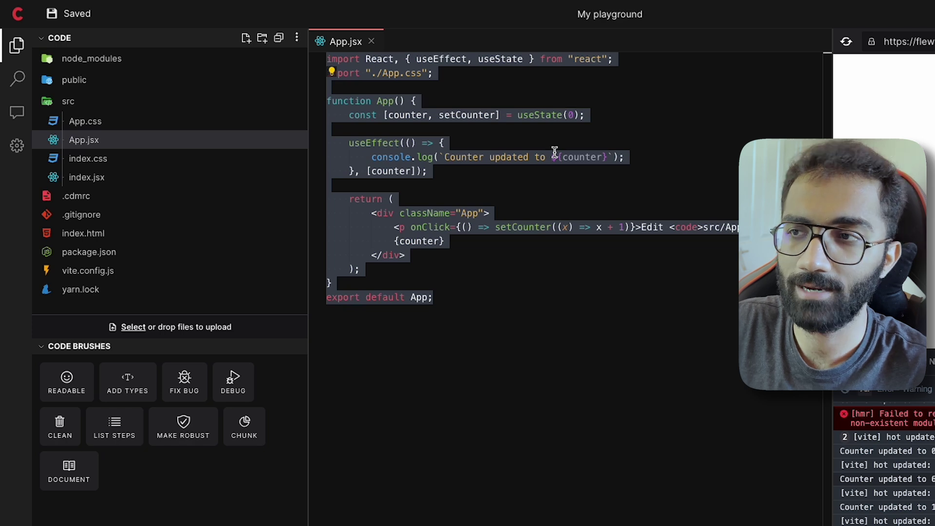
{"action": "left_click", "coordinate": [544, 197]}
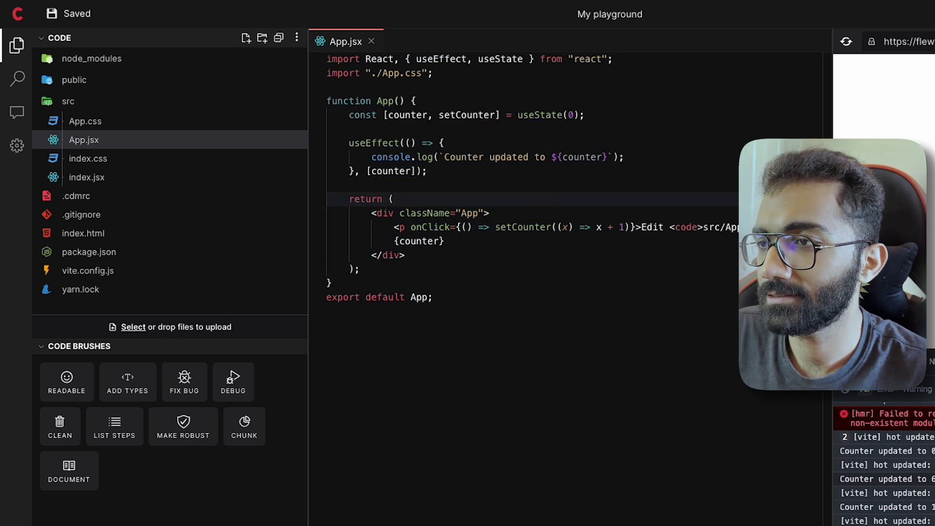
{"action": "key", "text": "ctrl+grave"}
{"action": "left_click", "coordinate": [595, 326]}
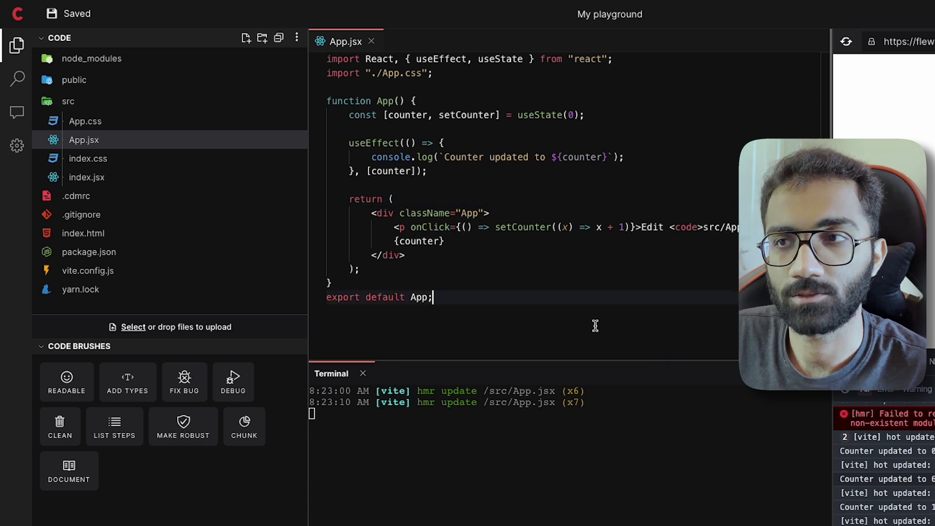
{"action": "key", "text": "ctrl+t"}
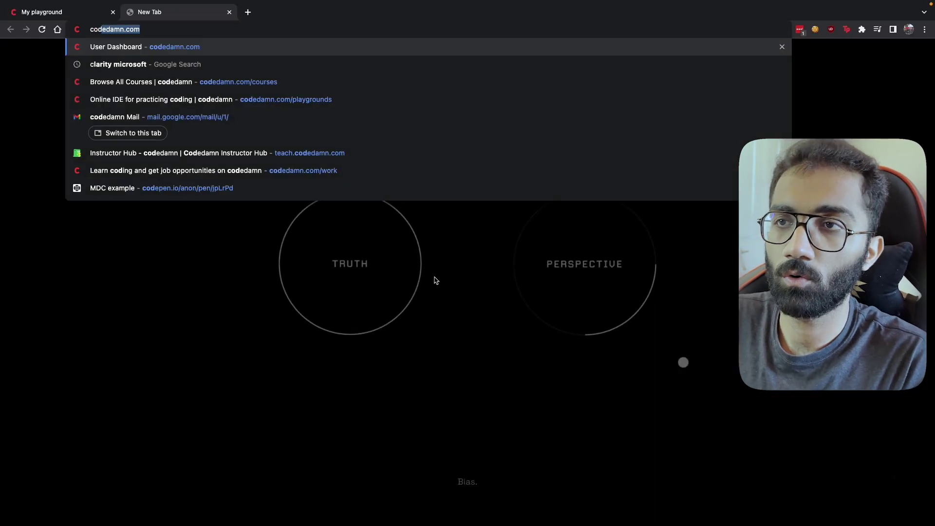
{"action": "type", "text": "codedamn.com/project/"}
{"action": "key", "text": "Down"}
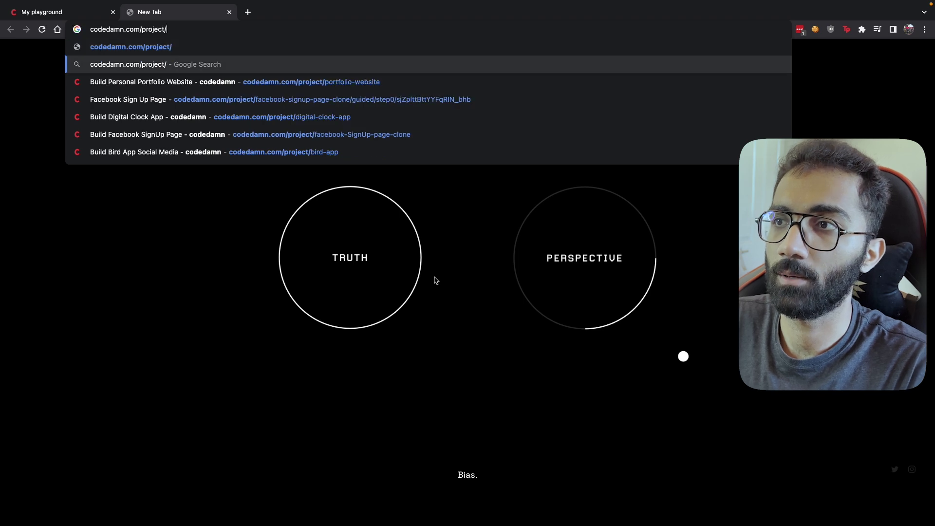
{"action": "key", "text": "Down"}
{"action": "key", "text": "Return"}
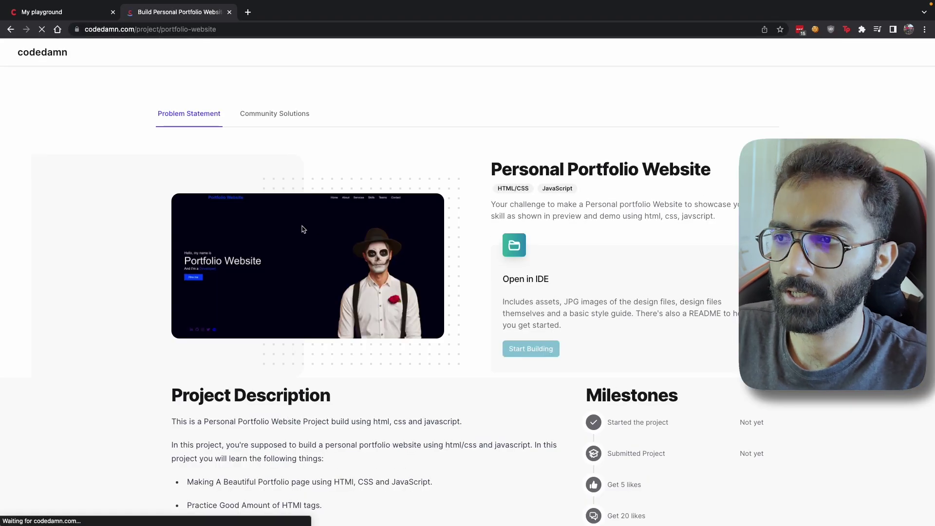
{"action": "key", "text": "ctrl+w"}
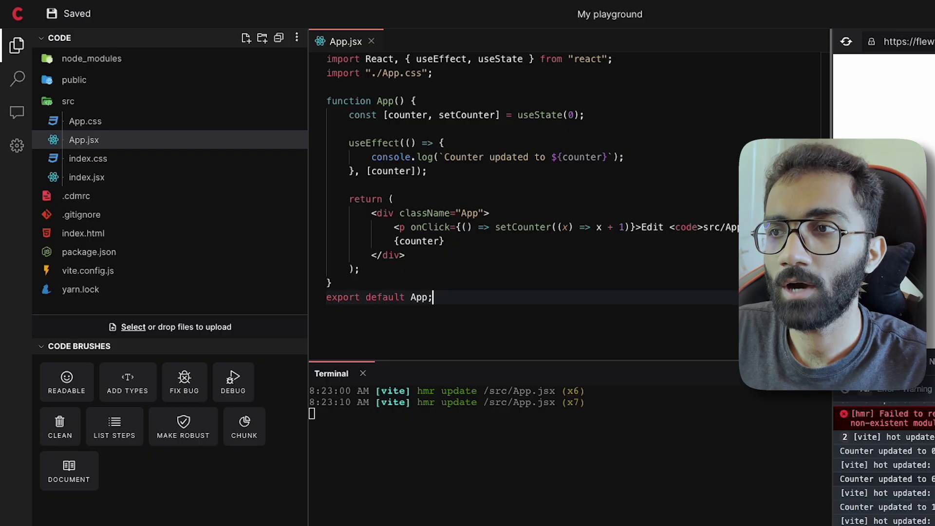
{"action": "left_click", "coordinate": [515, 240]}
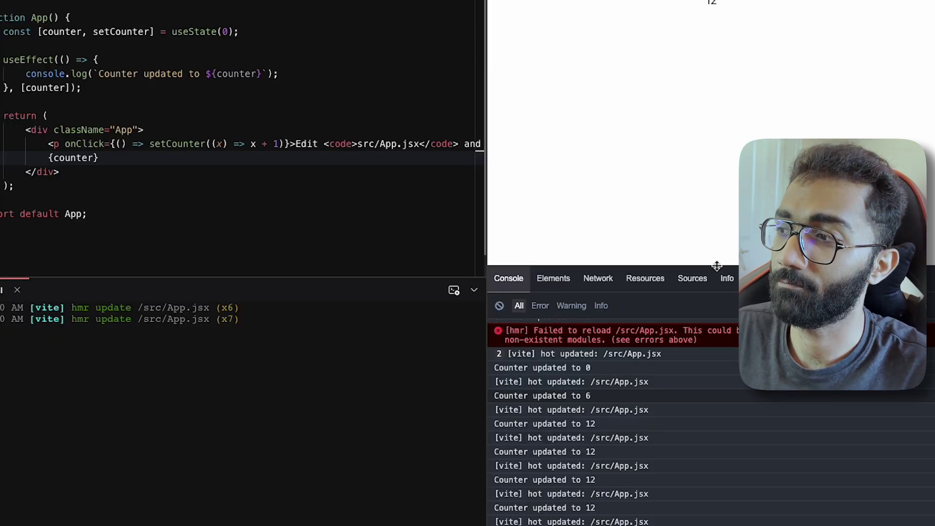
{"action": "mouse_move", "coordinate": [716, 267]}
{"action": "left_mouse_down"}
{"action": "mouse_move", "coordinate": [712, 435]}
{"action": "mouse_move", "coordinate": [687, 309]}
{"action": "left_mouse_up"}
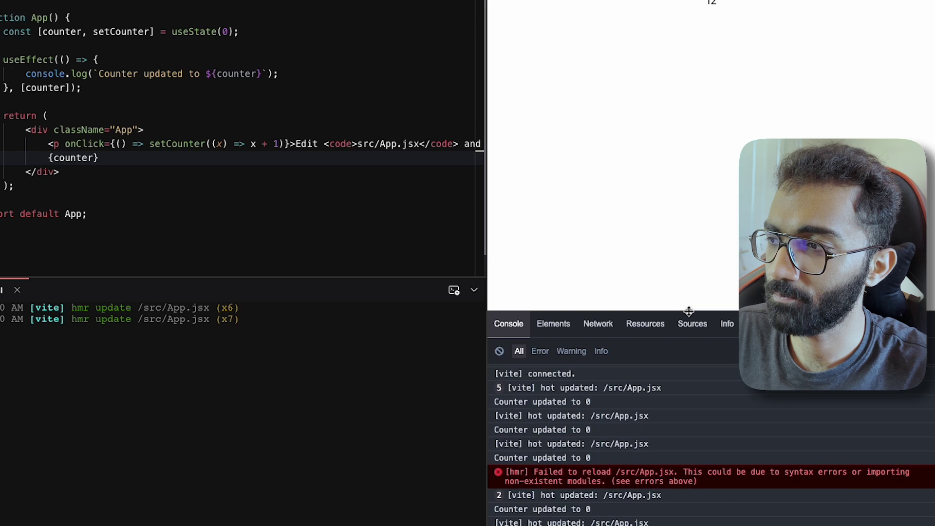
{"action": "left_click", "coordinate": [557, 325]}
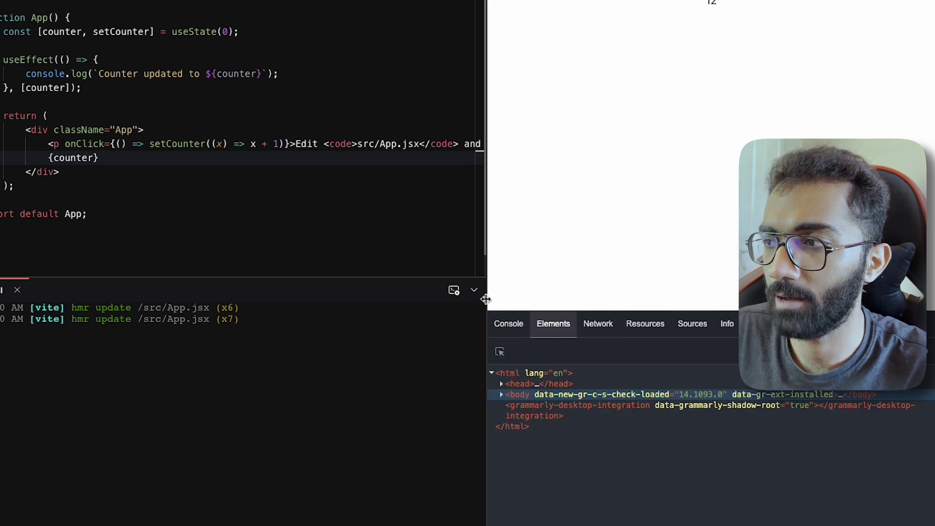
{"action": "left_click", "coordinate": [508, 324]}
{"action": "left_click", "coordinate": [382, 228]}
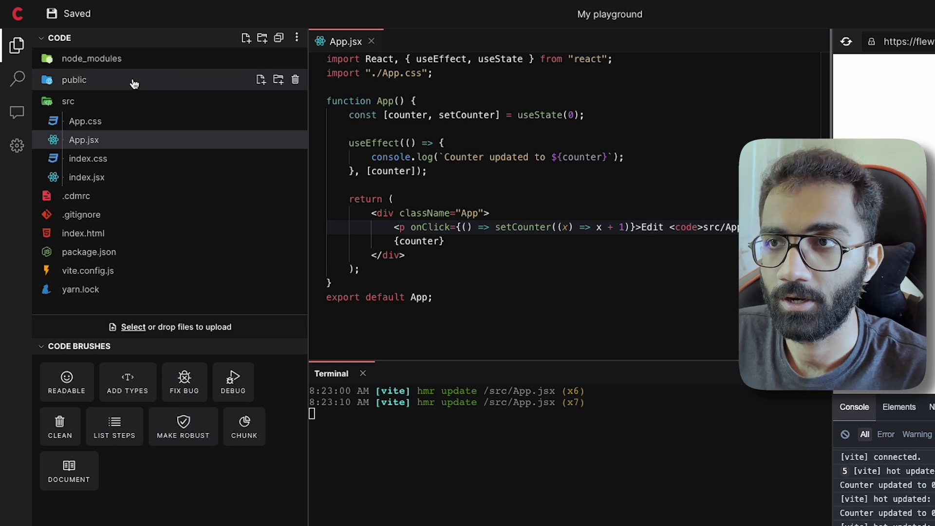
{"action": "left_click", "coordinate": [110, 38]}
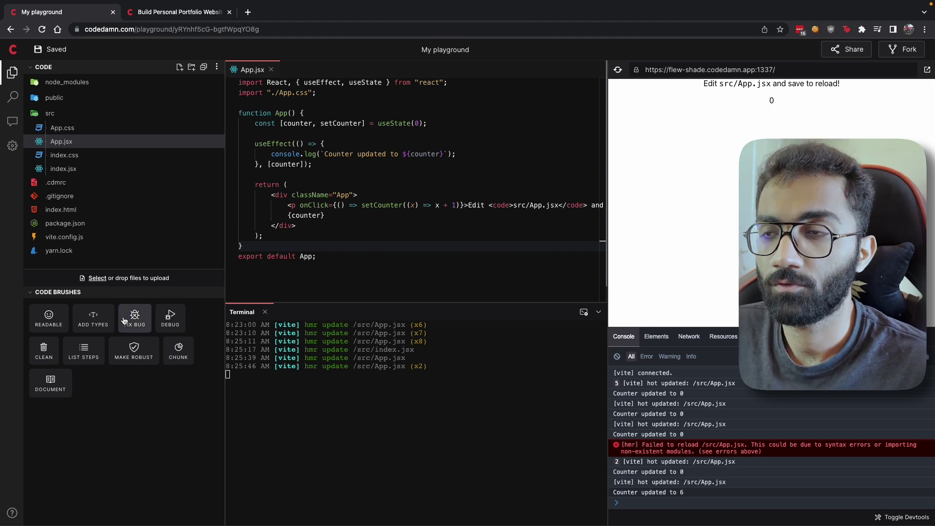
Remove the playground ID from the address bar and load /playgrounds.
{"action": "double_click", "coordinate": [201, 29]}
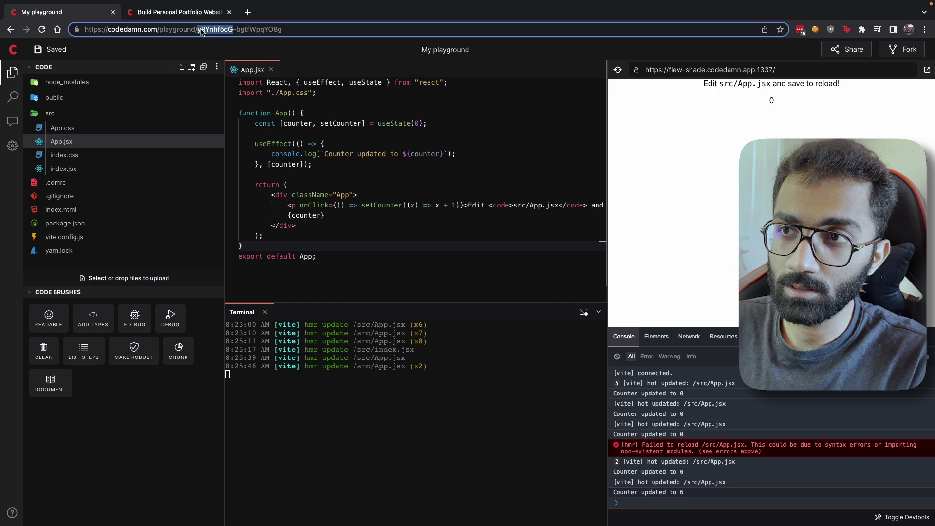
{"action": "key", "text": "shift+End"}
{"action": "key", "text": "BackSpace"}
{"action": "key", "text": "BackSpace"}
{"action": "type", "text": "s"}
{"action": "key", "text": "Return"}
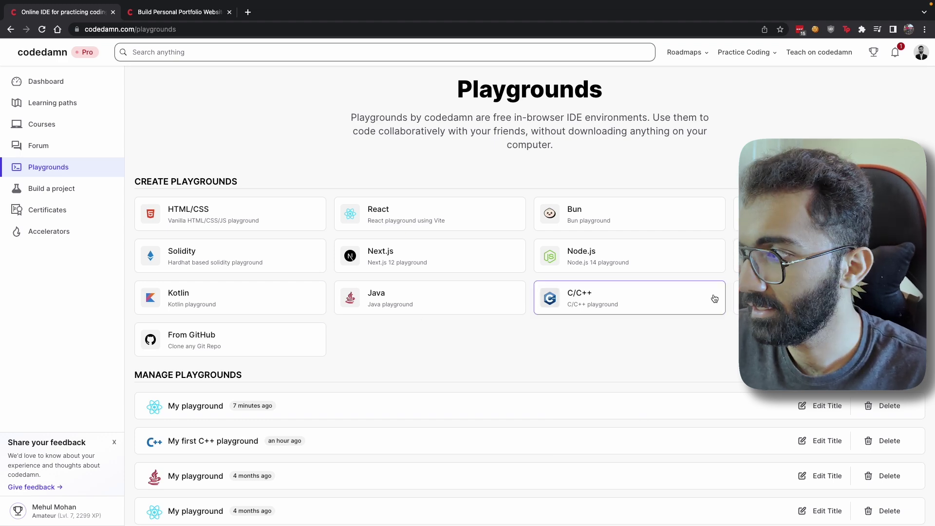
Create a playground from the C/C++ template card.
{"action": "left_click", "coordinate": [645, 299]}
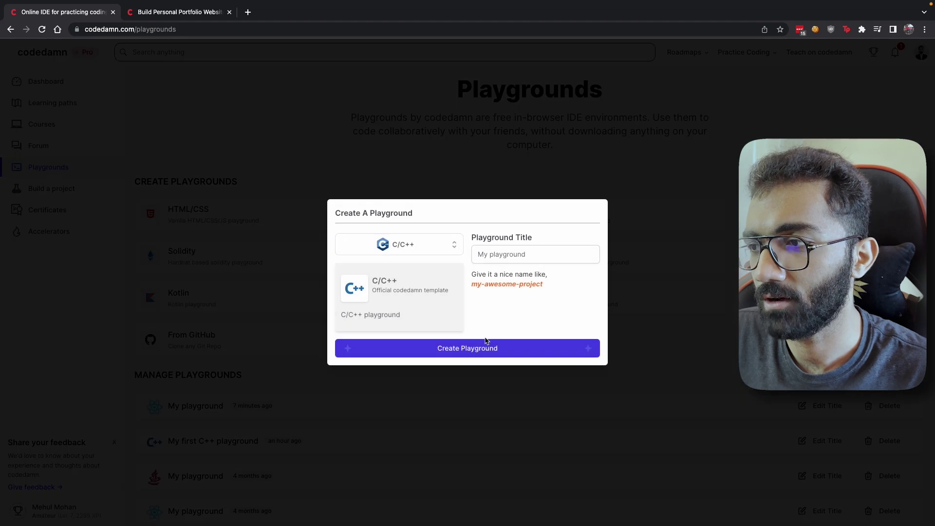
{"action": "left_click", "coordinate": [478, 351]}
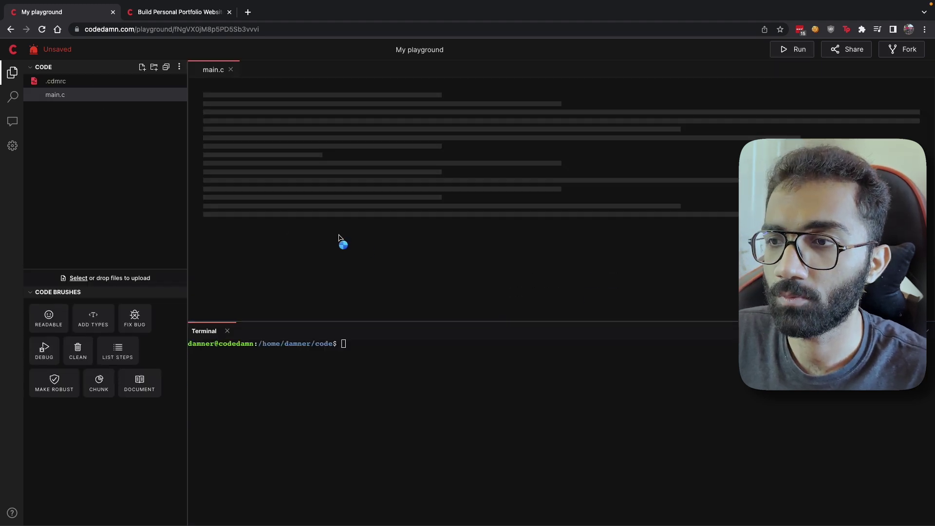
Add 'int age = 100' and 'printf("My age is " + age);' around the Hello World printf.
{"action": "left_click", "coordinate": [311, 113]}
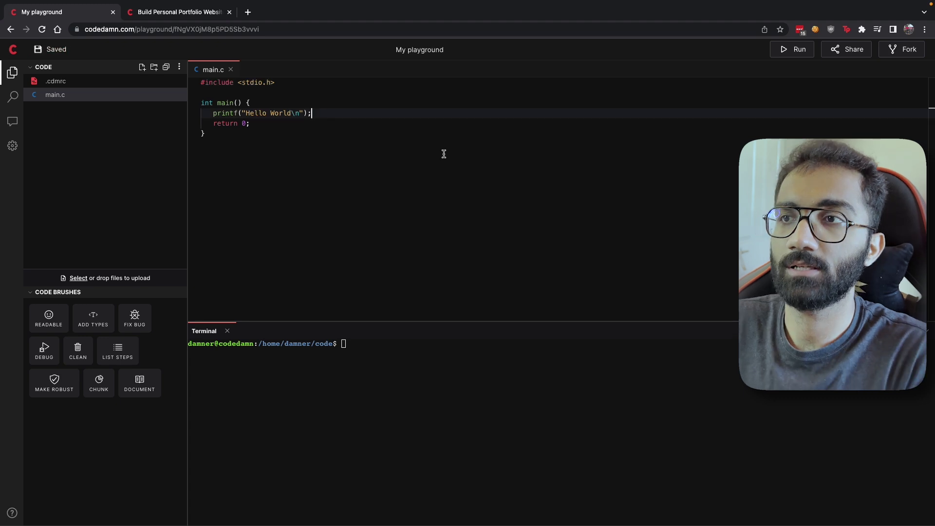
{"action": "key", "text": "Return"}
{"action": "key", "text": "Up"}
{"action": "key", "text": "Return"}
{"action": "key", "text": "Up"}
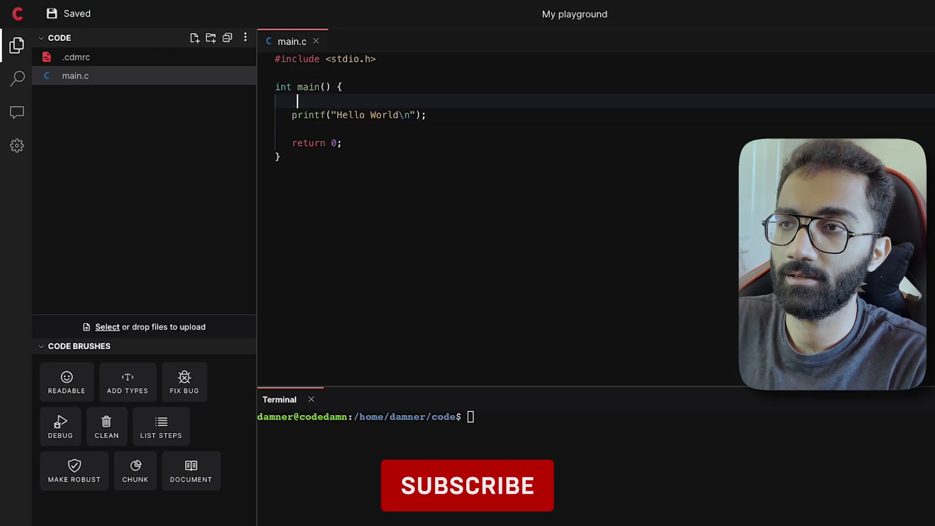
{"action": "type", "text": "int age = "}
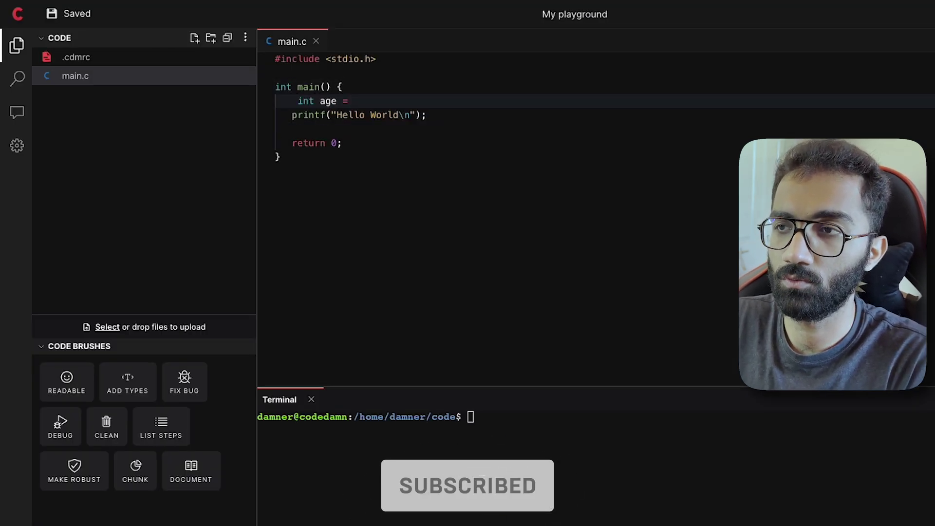
{"action": "type", "text": "100"}
{"action": "key", "text": "Down"}
{"action": "key", "text": "Down"}
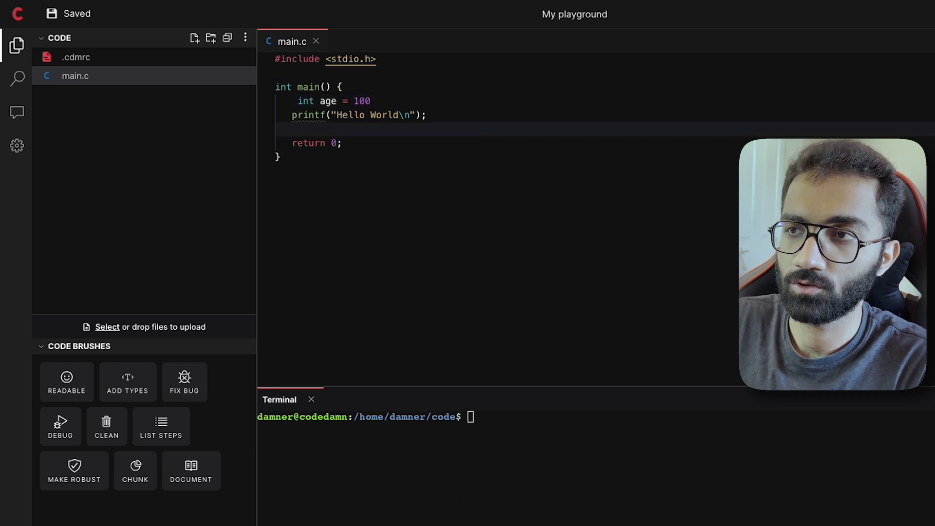
{"action": "type", "text": "print"}
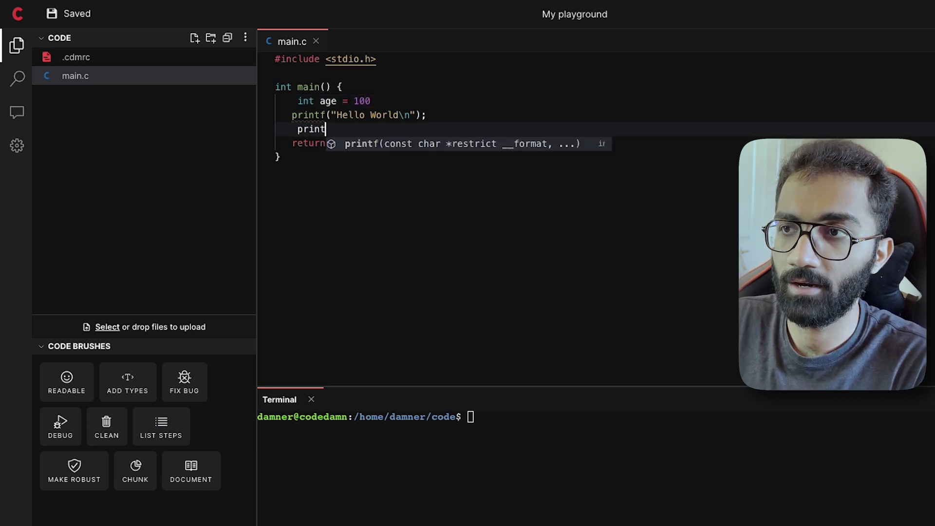
{"action": "type", "text": "f(\"My a"}
{"action": "type", "text": "ge is\" +\""}
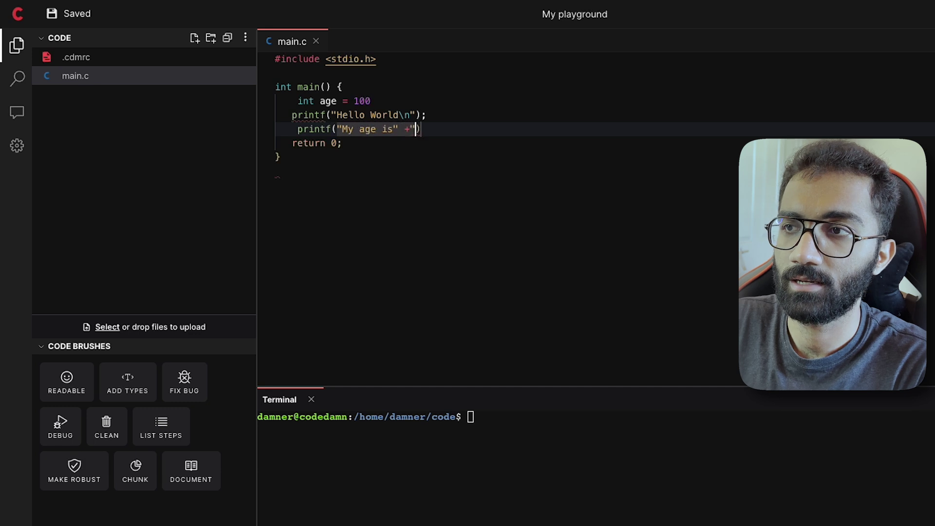
{"action": "type", "text": ");"}
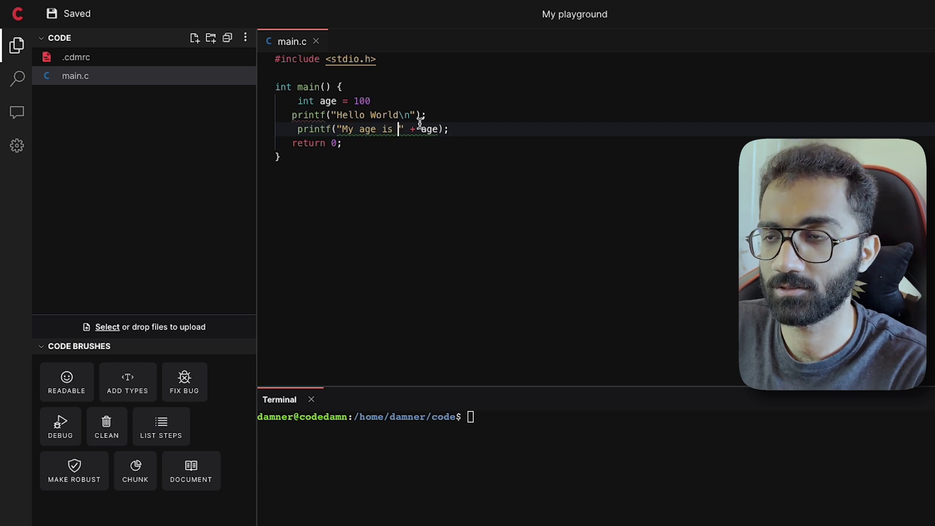
{"action": "left_click", "coordinate": [475, 128]}
{"action": "key", "text": "Return"}
Delete the return 0 line and select all the code in main.c.
{"action": "triple_click", "coordinate": [387, 156]}
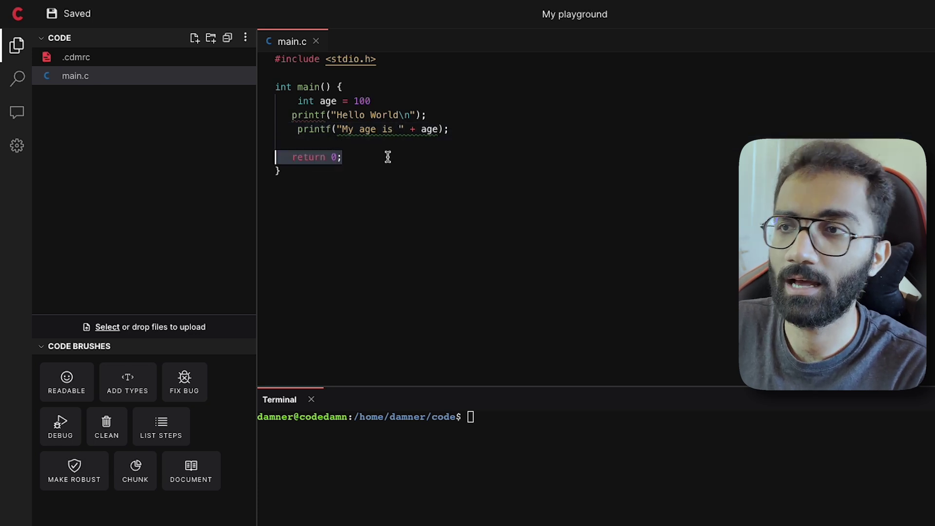
{"action": "key", "text": "BackSpace"}
{"action": "left_click", "coordinate": [392, 191]}
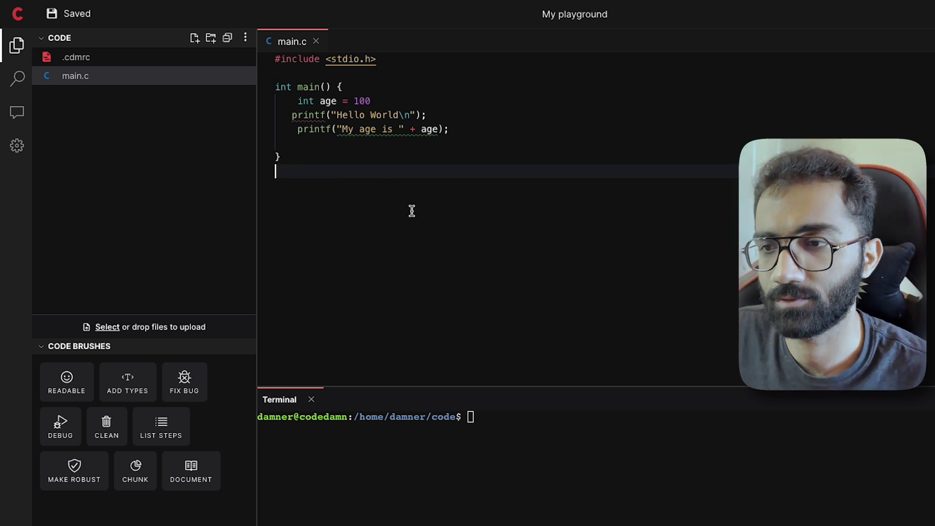
{"action": "key", "text": "ctrl+a"}
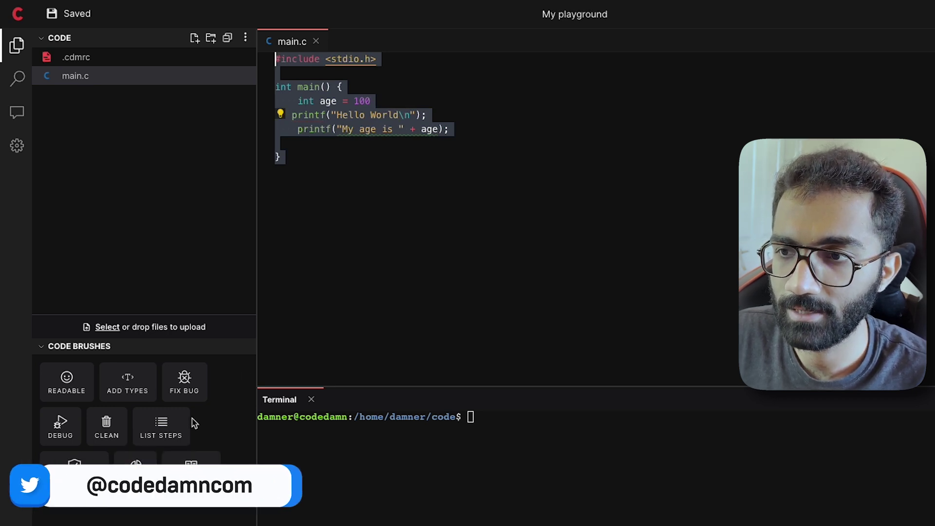
Run Fix Bug on main.c to add stdlib.h, the semicolon, %d and return 0.
{"action": "left_click", "coordinate": [73, 436]}
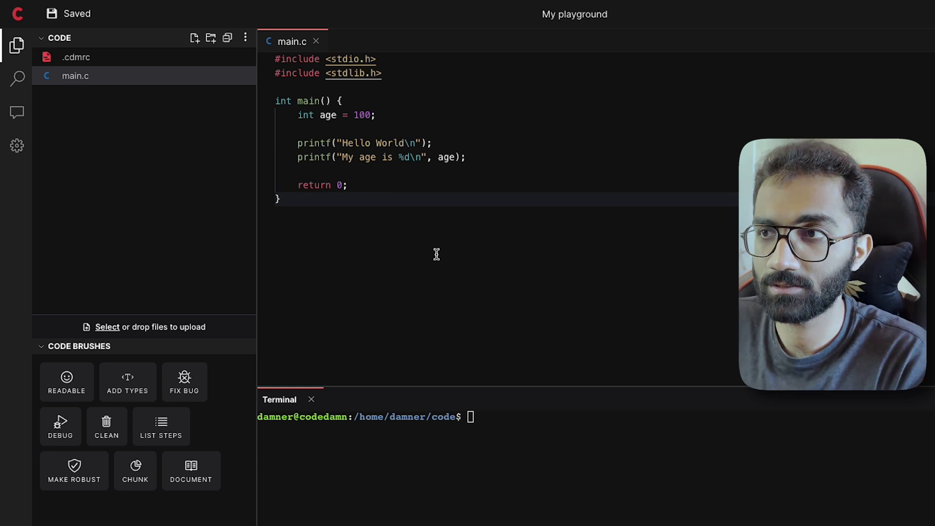
Undo the fix, reselect all of main.c and run Fix Bug again.
{"action": "key", "text": "ctrl+z"}
{"action": "key", "text": "ctrl+a"}
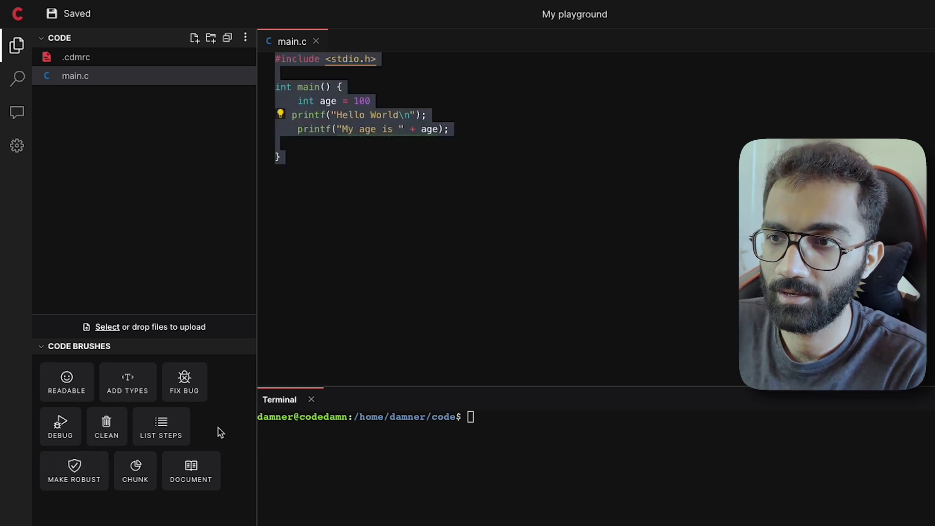
{"action": "left_click", "coordinate": [188, 383]}
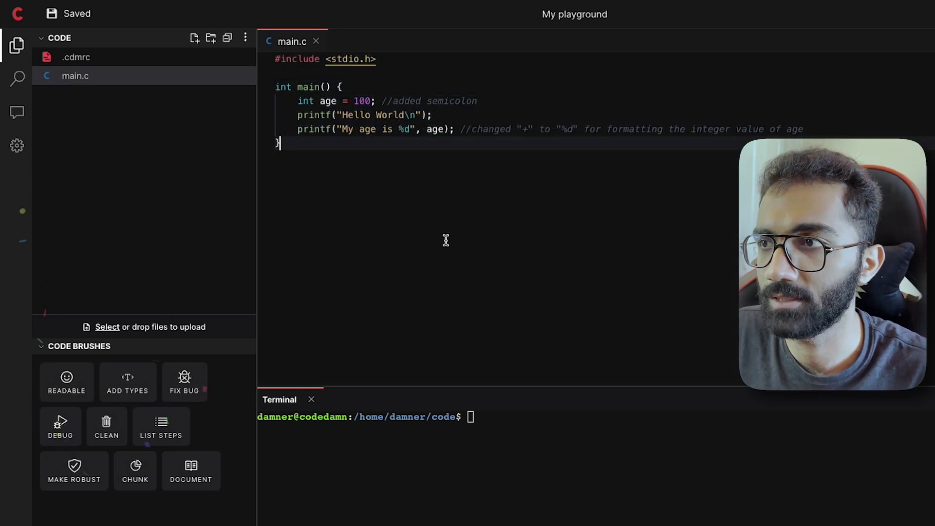
Review the new comments explaining the added semicolon and the %d change.
{"action": "mouse_move", "coordinate": [377, 102]}
{"action": "left_mouse_down"}
{"action": "mouse_move", "coordinate": [476, 101]}
{"action": "mouse_move", "coordinate": [581, 129]}
{"action": "mouse_move", "coordinate": [848, 129]}
{"action": "left_mouse_up"}
{"action": "left_click", "coordinate": [563, 129]}
{"action": "left_click", "coordinate": [279, 143]}
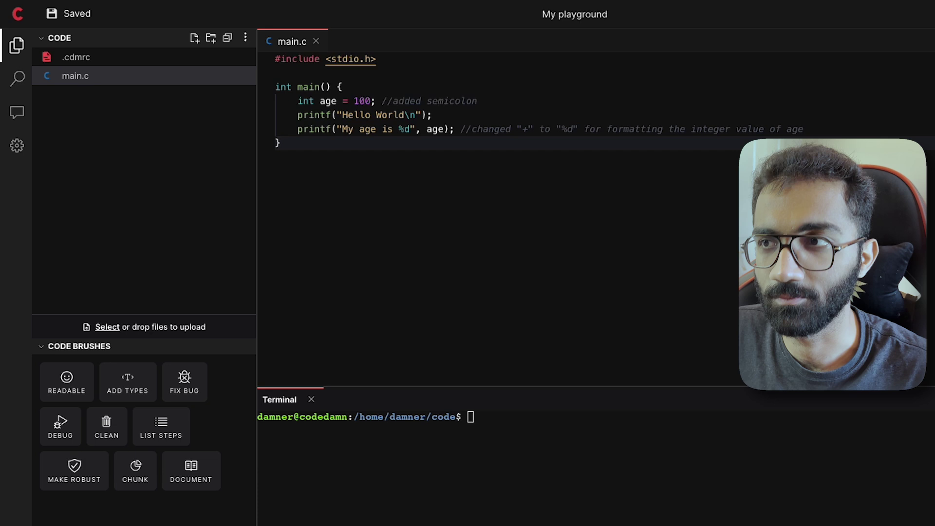
{"action": "left_click_drag", "start_coordinate": [311, 141], "coordinate": [273, 32]}
{"action": "left_click", "coordinate": [416, 304]}
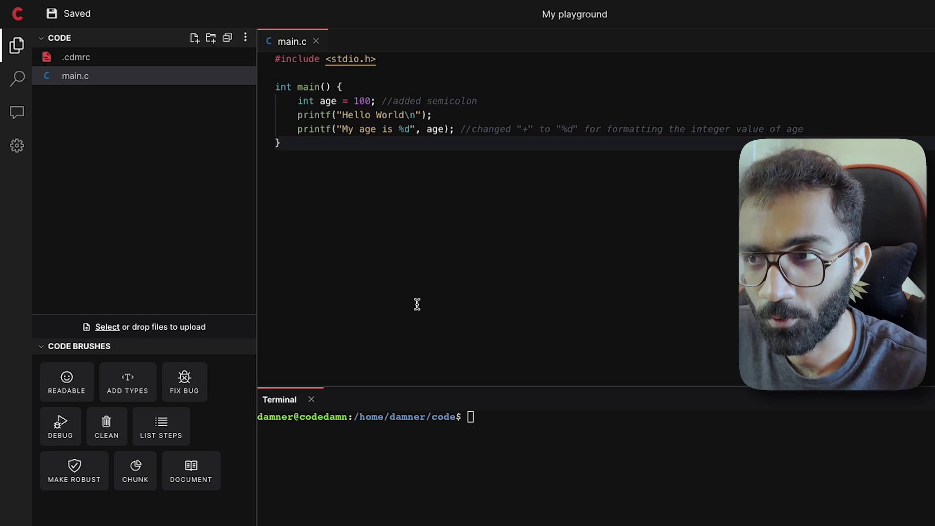
Open codedamn.com/courses in a new browser tab.
{"action": "left_click", "coordinate": [403, 59]}
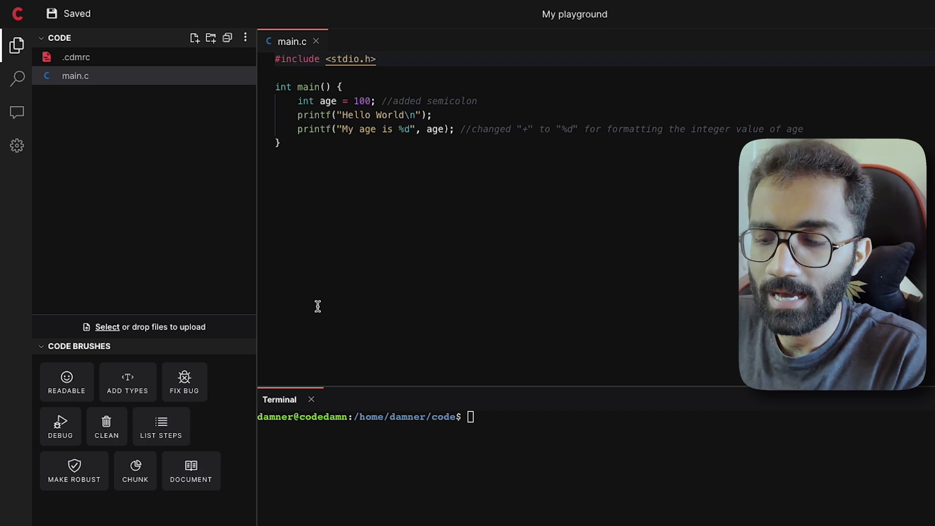
{"action": "key", "text": "ctrl+t"}
{"action": "type", "text": "codedamn.com/c"}
{"action": "key", "text": "Return"}
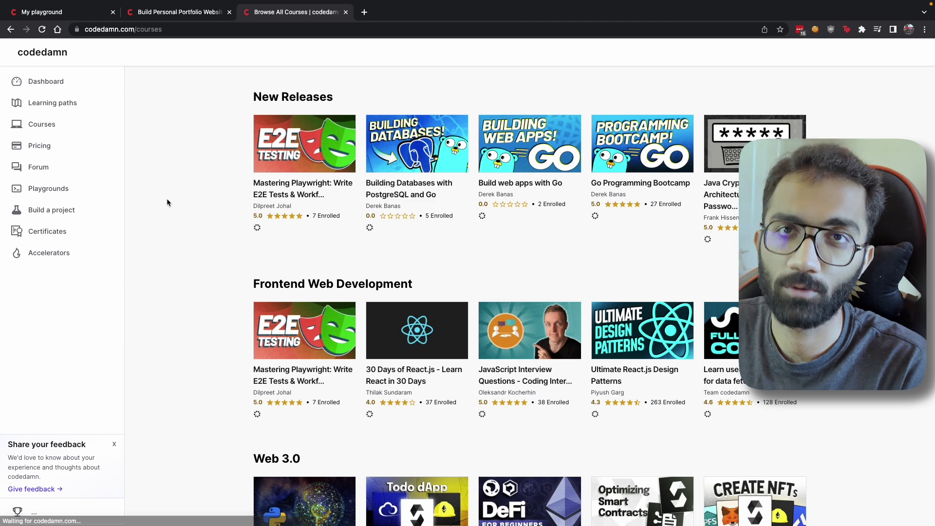
Browse to the Full Stack Web Developer learning path and its interactive roadmap.
{"action": "left_click", "coordinate": [81, 103]}
{"action": "scroll", "coordinate": [233, 274], "scroll_direction": "down", "scroll_amount": 1}
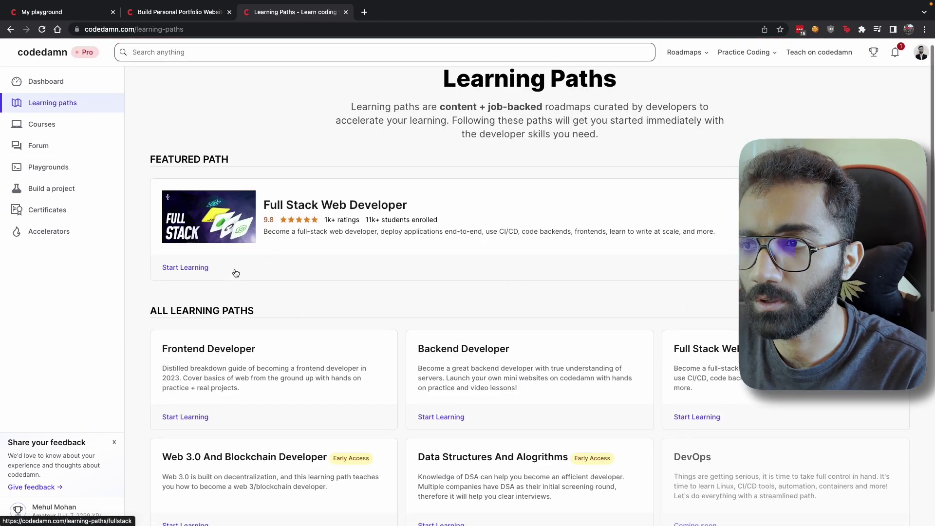
{"action": "left_click", "coordinate": [218, 226]}
{"action": "scroll", "coordinate": [216, 224], "scroll_direction": "down", "scroll_amount": 9}
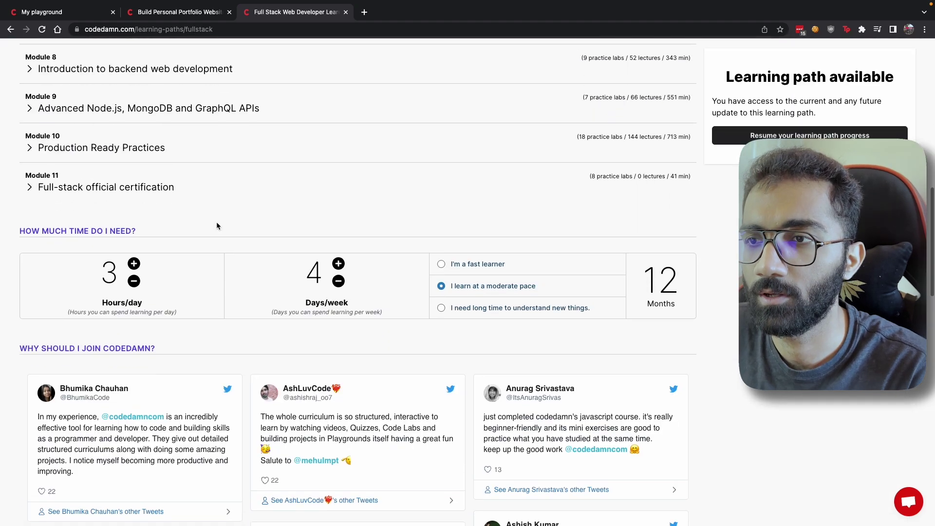
{"action": "scroll", "coordinate": [216, 224], "scroll_direction": "up", "scroll_amount": 7}
{"action": "left_click", "coordinate": [427, 266]}
{"action": "scroll", "coordinate": [299, 279], "scroll_direction": "down", "scroll_amount": 5}
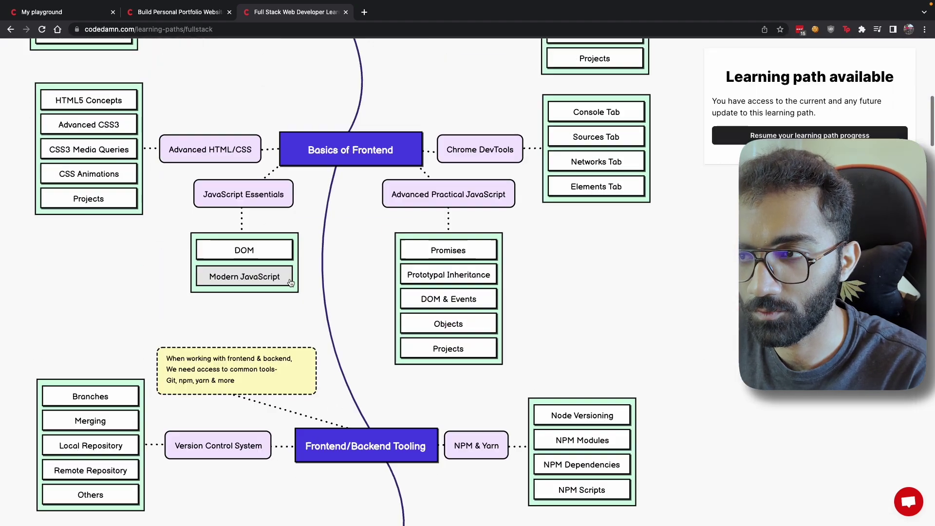
{"action": "scroll", "coordinate": [243, 170], "scroll_direction": "up", "scroll_amount": 8}
Change the address path to /pricing, then switch back to the playground tab.
{"action": "left_click", "coordinate": [210, 29]}
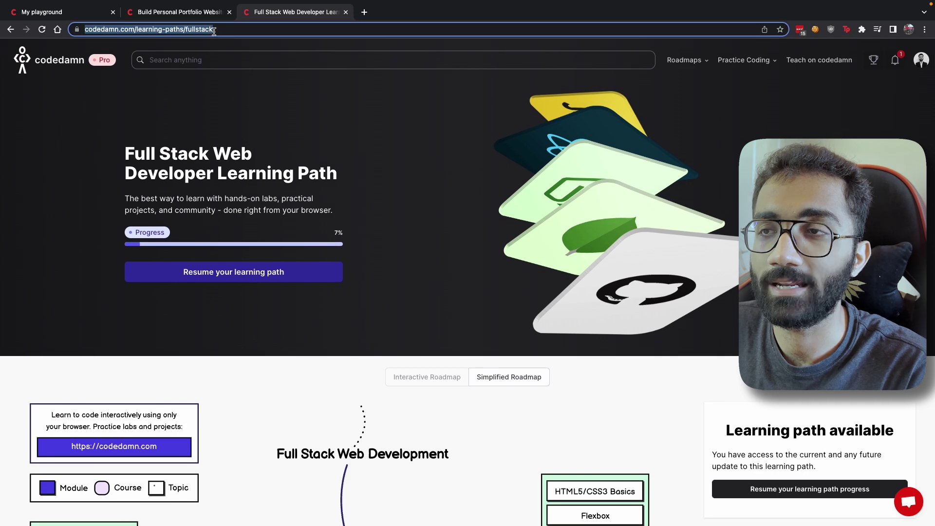
{"action": "left_click_drag", "start_coordinate": [236, 30], "coordinate": [156, 30]}
{"action": "type", "text": "pricing"}
{"action": "key", "text": "Return"}
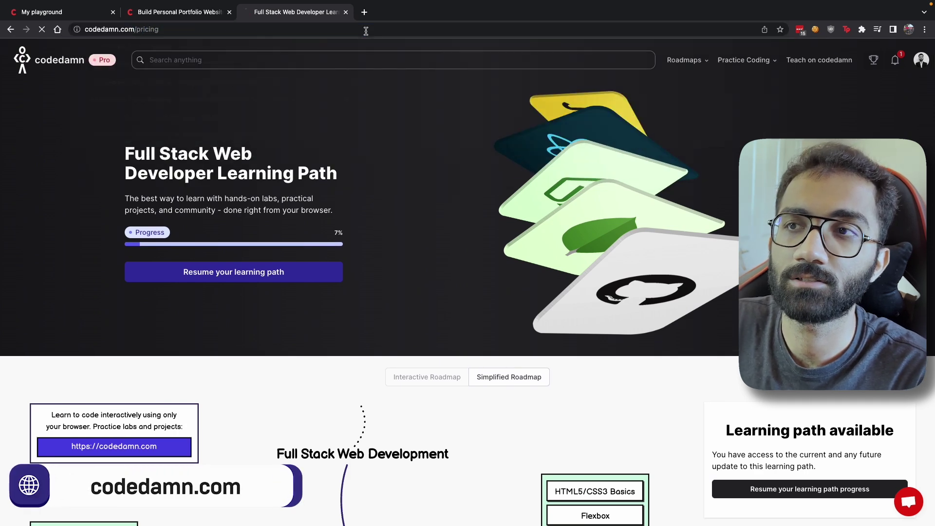
{"action": "scroll", "coordinate": [120, 236], "scroll_direction": "down", "scroll_amount": 5}
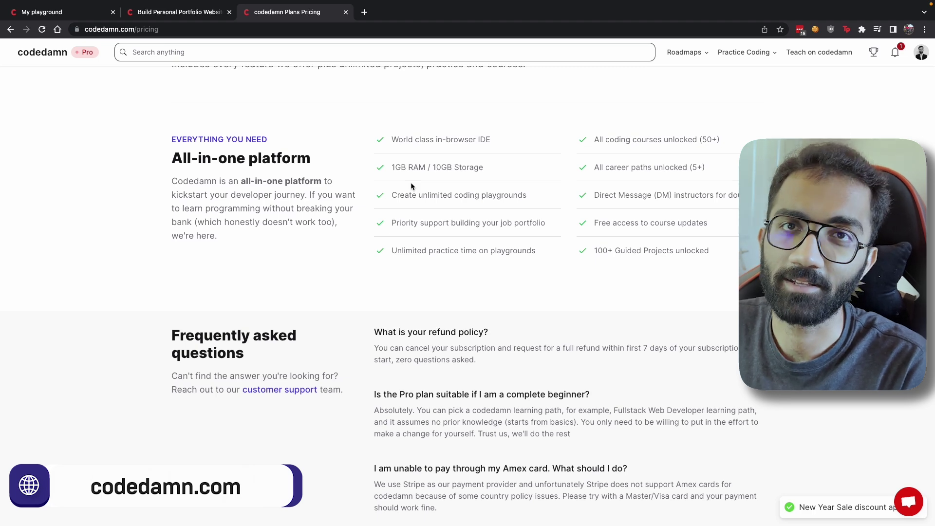
{"action": "key", "text": "ctrl+shift+Tab"}
{"action": "key", "text": "ctrl+shift+Tab"}
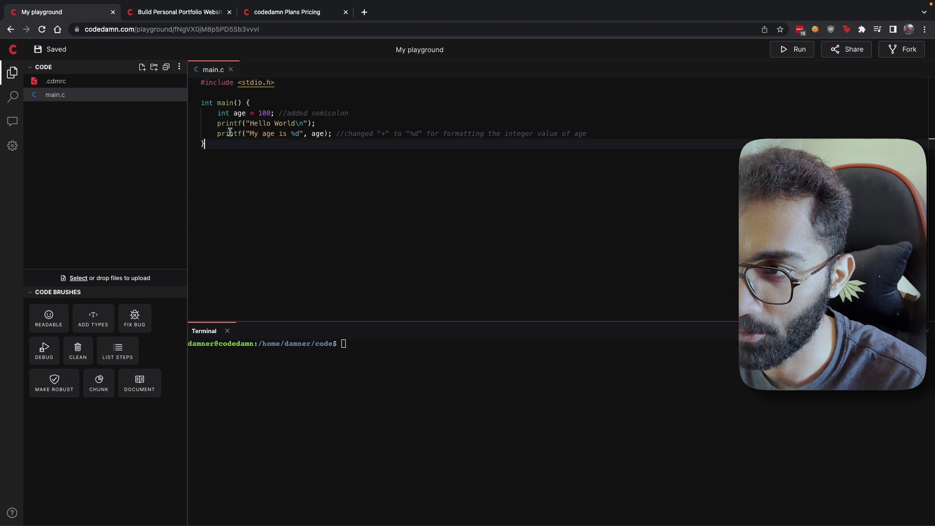
Open codedamn.com/new-year-sale in a new tab, then return via the portfolio tab to main.c.
{"action": "left_click_drag", "start_coordinate": [277, 141], "coordinate": [311, 24]}
{"action": "left_click", "coordinate": [302, 17]}
{"action": "key", "text": "ctrl+t"}
{"action": "type", "text": "cp"}
{"action": "key", "text": "BackSpace"}
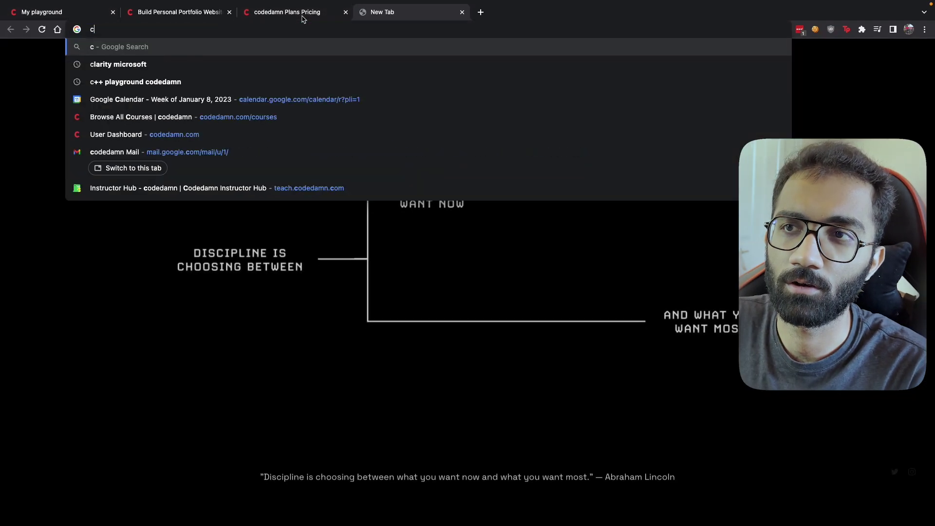
{"action": "type", "text": "odedamn.com/year"}
{"action": "key", "text": "Return"}
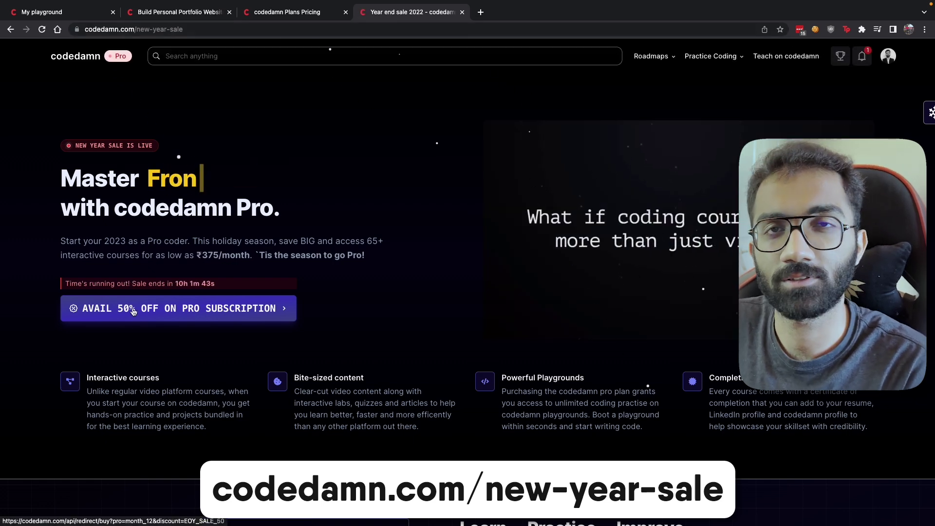
{"action": "key", "text": "ctrl+2"}
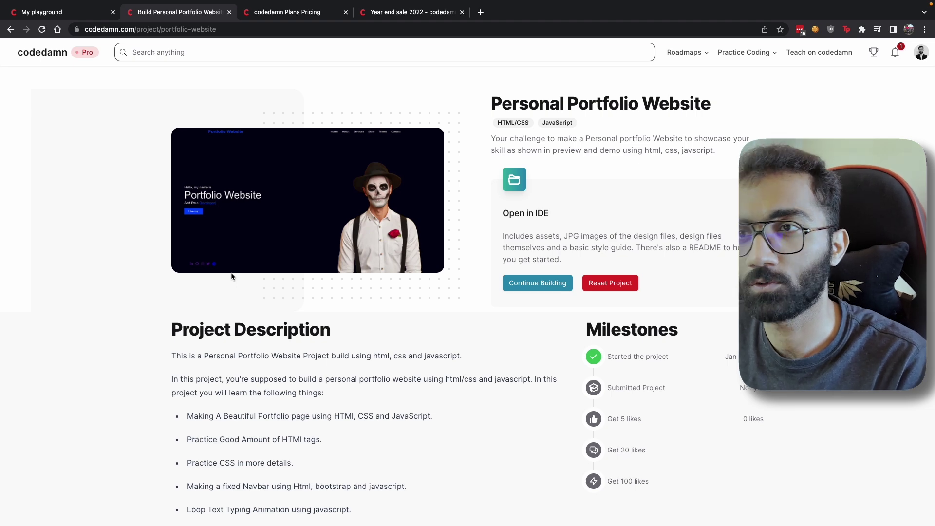
{"action": "key", "text": "ctrl+1"}
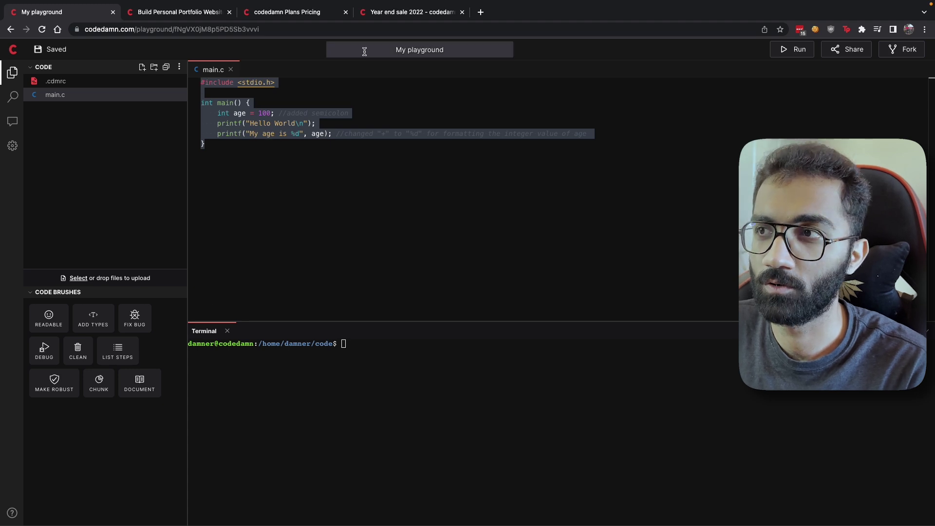
Below #include, write int divisionOfTwoNumbers(int a, int b) returning a/b with its 'returns correct value' comment.
{"action": "left_click", "coordinate": [245, 199]}
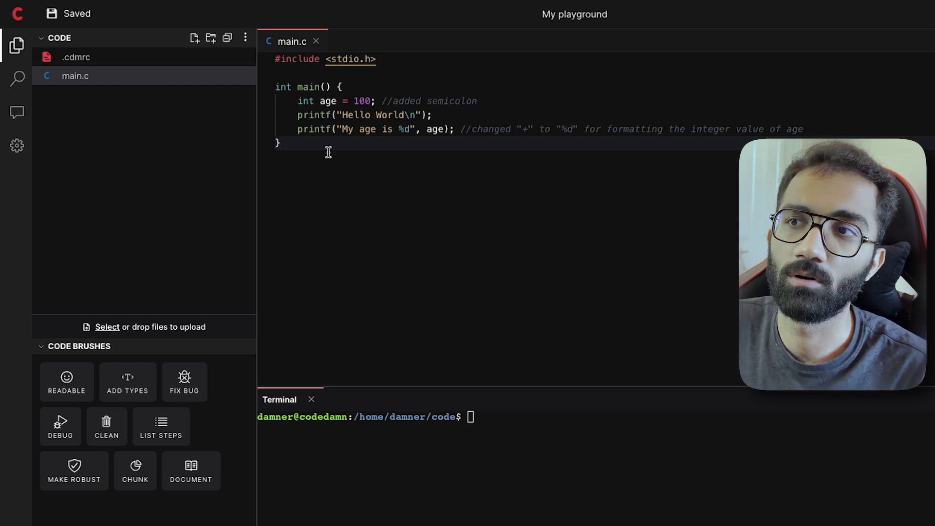
{"action": "left_click", "coordinate": [396, 58]}
{"action": "key", "text": "Return"}
{"action": "key", "text": "Return"}
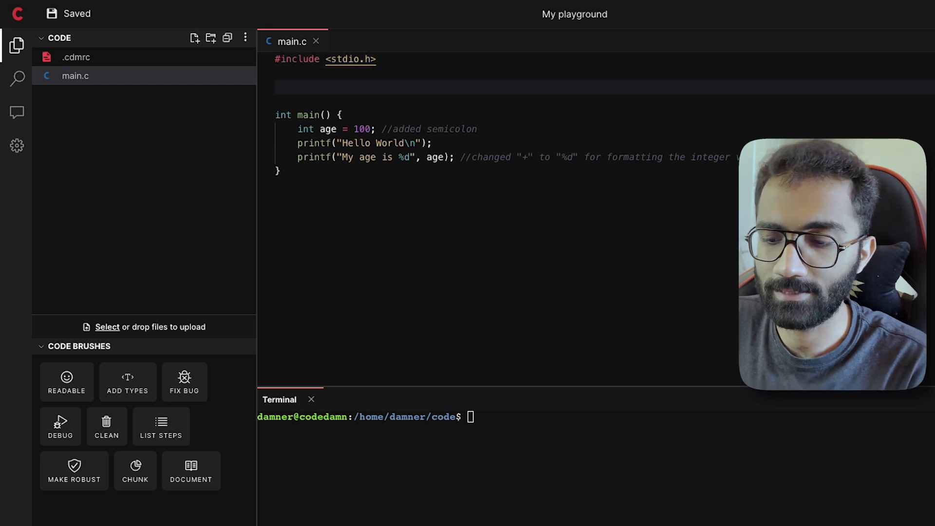
{"action": "key", "text": "ctrl+s"}
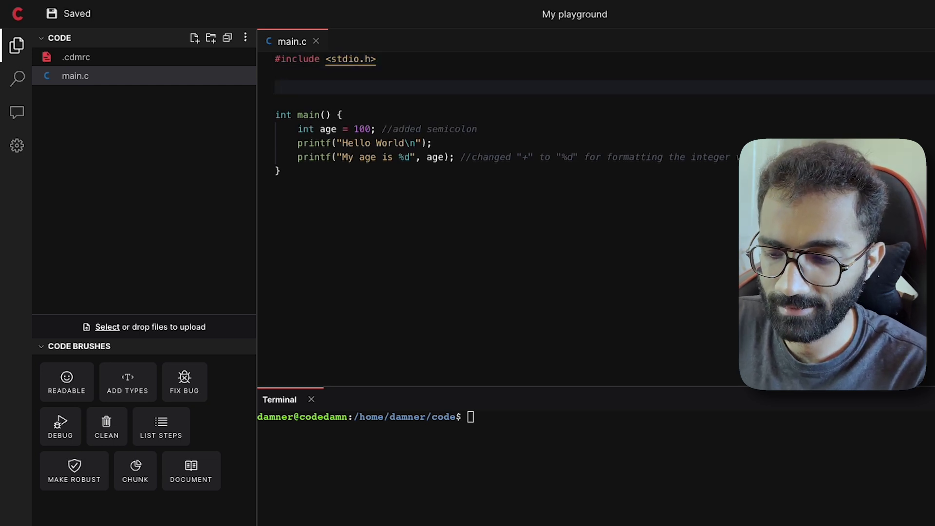
{"action": "type", "text": "dou"}
{"action": "key", "text": "BackSpace"}
{"action": "key", "text": "BackSpace"}
{"action": "key", "text": "BackSpace"}
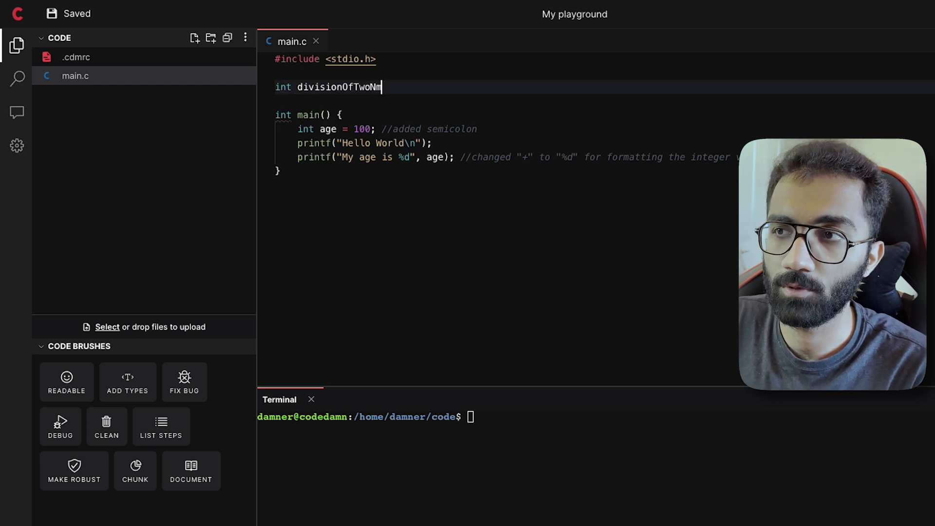
{"action": "type", "text": "umbers(int a, int b) {"}
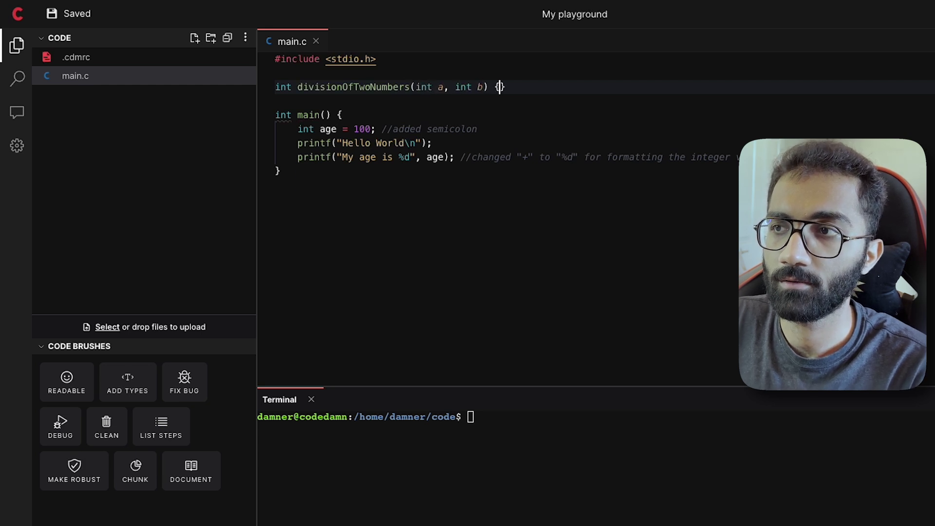
{"action": "key", "text": "Return"}
{"action": "type", "text": "// returns correct value"}
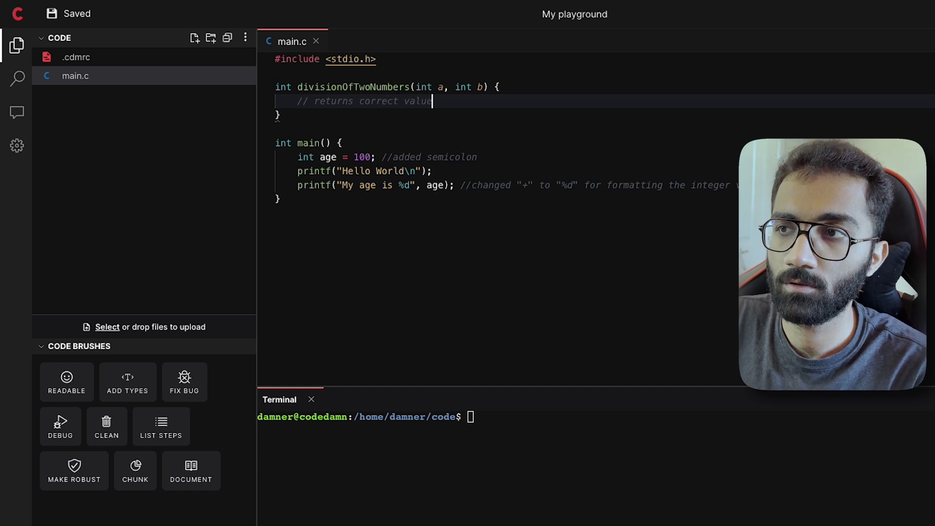
{"action": "key", "text": "Return"}
{"action": "type", "text": "rrect value"}
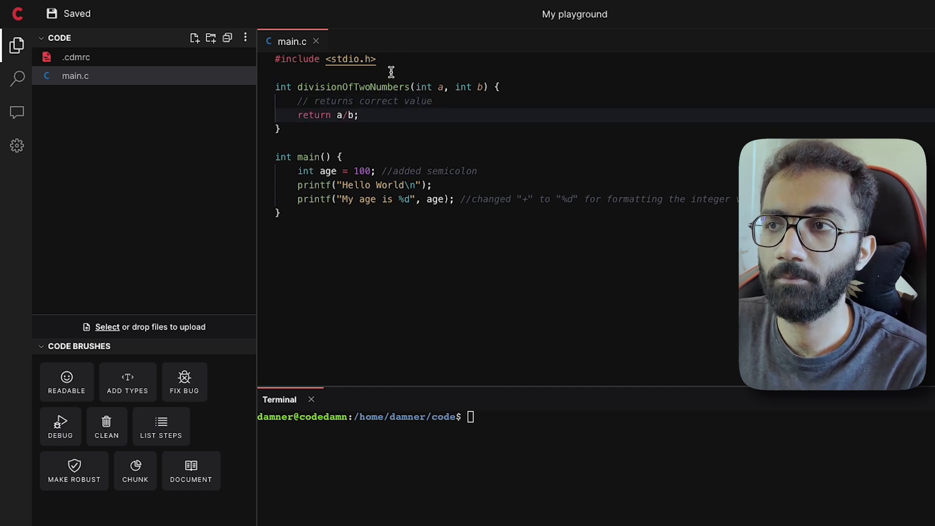
Select divisionOfTwoNumbers and run Fix Bug to insert an if (b == 0) return 0 check.
{"action": "left_click_drag", "start_coordinate": [283, 130], "coordinate": [250, 83]}
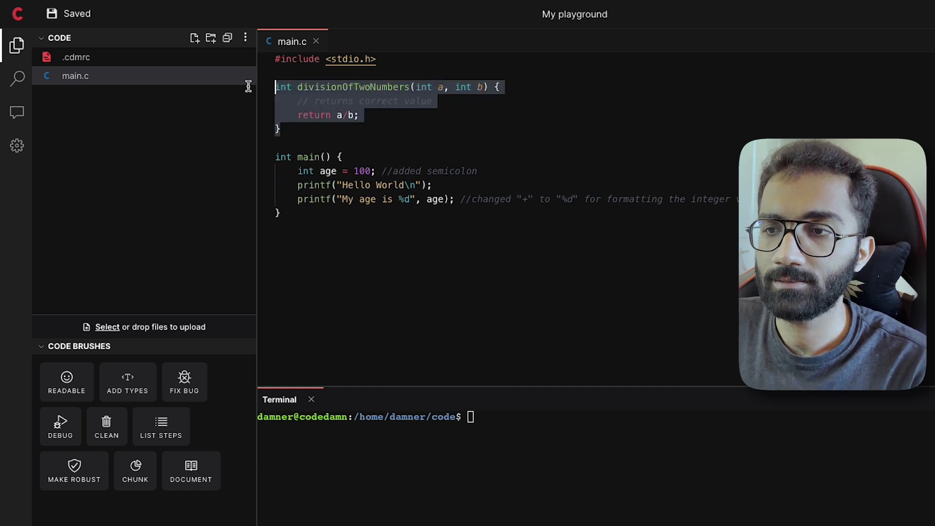
{"action": "left_click", "coordinate": [179, 385]}
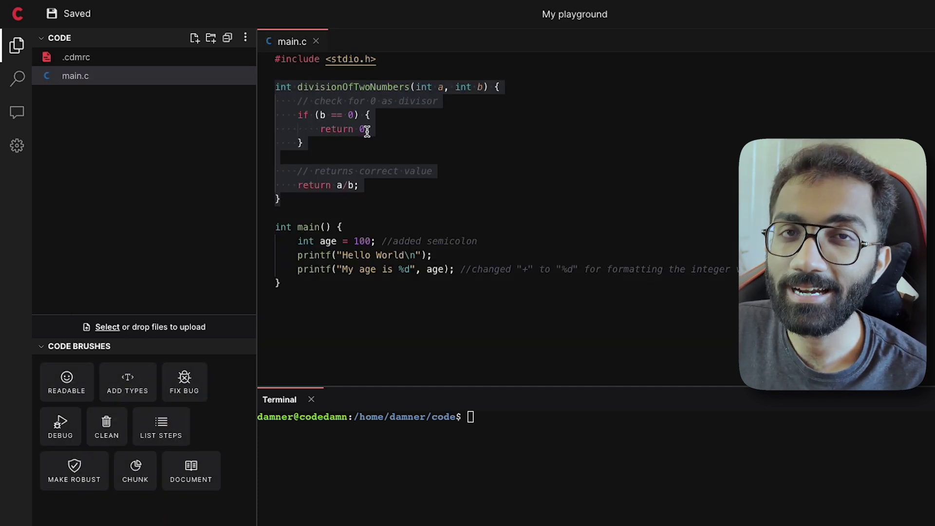
{"action": "left_click", "coordinate": [367, 146]}
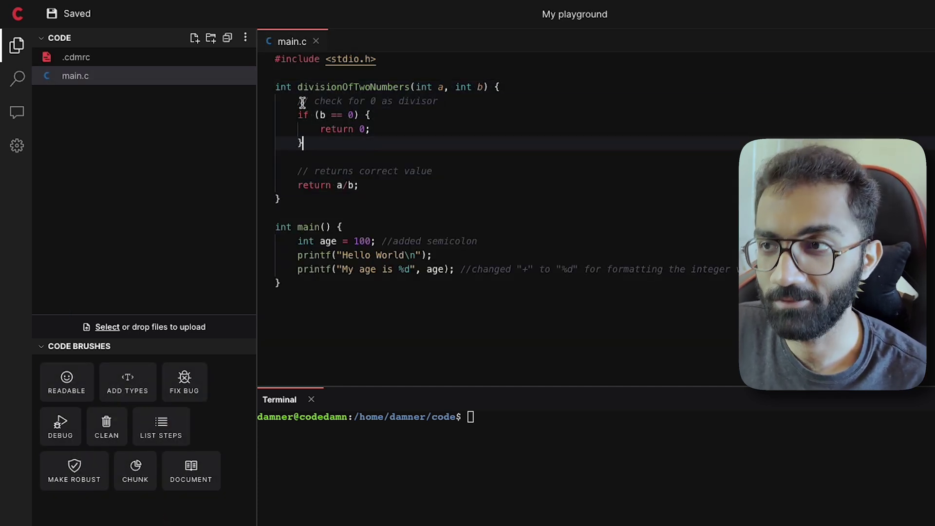
Review the new zero-divisor comment, the inserted if-block and the original return comment.
{"action": "left_click_drag", "start_coordinate": [301, 102], "coordinate": [526, 105]}
{"action": "left_click_drag", "start_coordinate": [338, 104], "coordinate": [365, 102]}
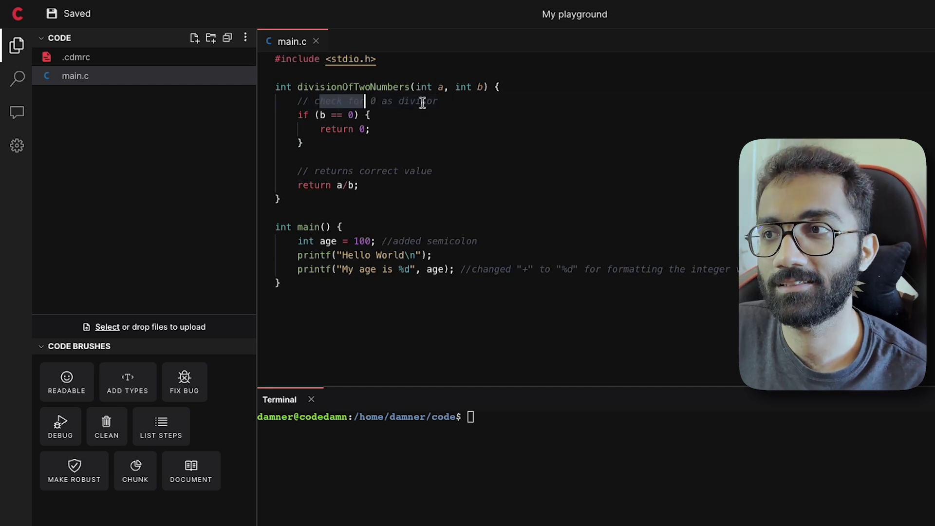
{"action": "left_click_drag", "start_coordinate": [422, 102], "coordinate": [485, 110]}
{"action": "left_click", "coordinate": [457, 135]}
{"action": "left_click_drag", "start_coordinate": [381, 102], "coordinate": [488, 98]}
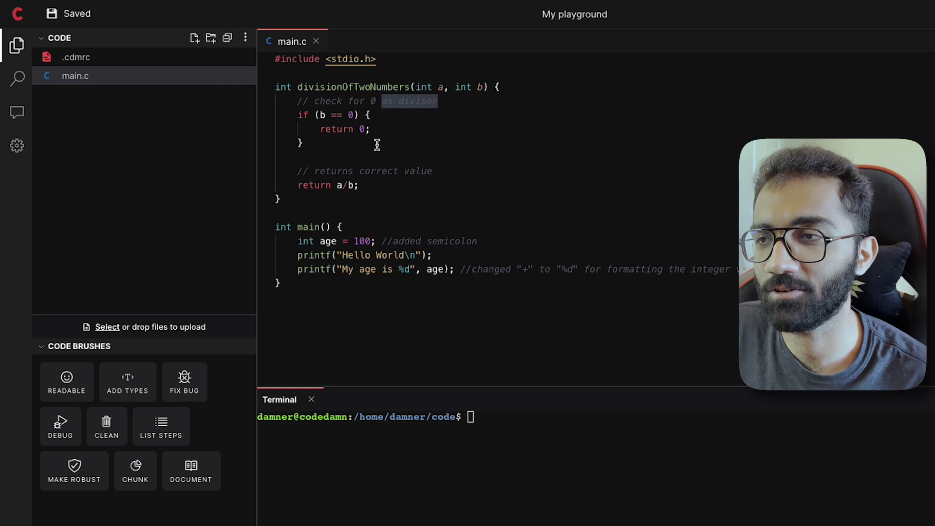
{"action": "left_click_drag", "start_coordinate": [302, 114], "coordinate": [366, 149]}
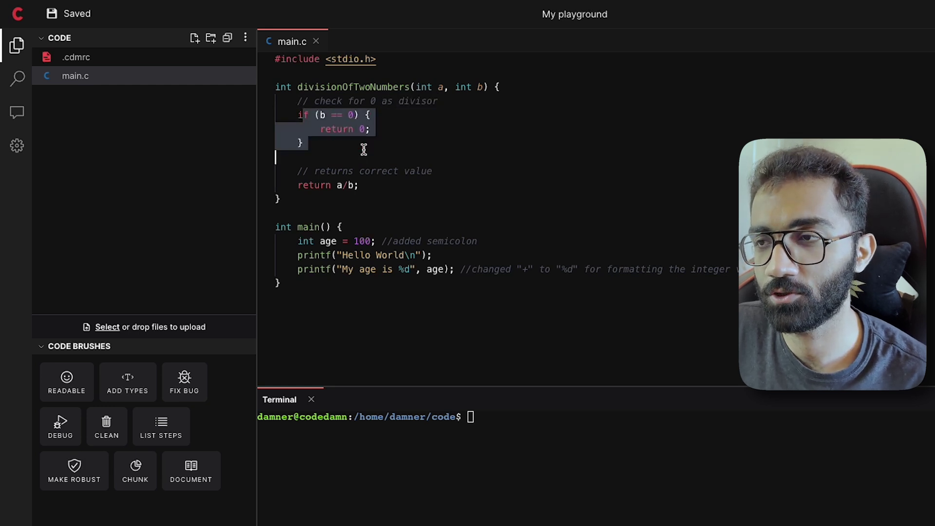
{"action": "left_click", "coordinate": [365, 150]}
{"action": "mouse_move", "coordinate": [367, 185]}
{"action": "left_mouse_down"}
{"action": "mouse_move", "coordinate": [290, 185]}
{"action": "mouse_move", "coordinate": [495, 173]}
{"action": "left_mouse_up"}
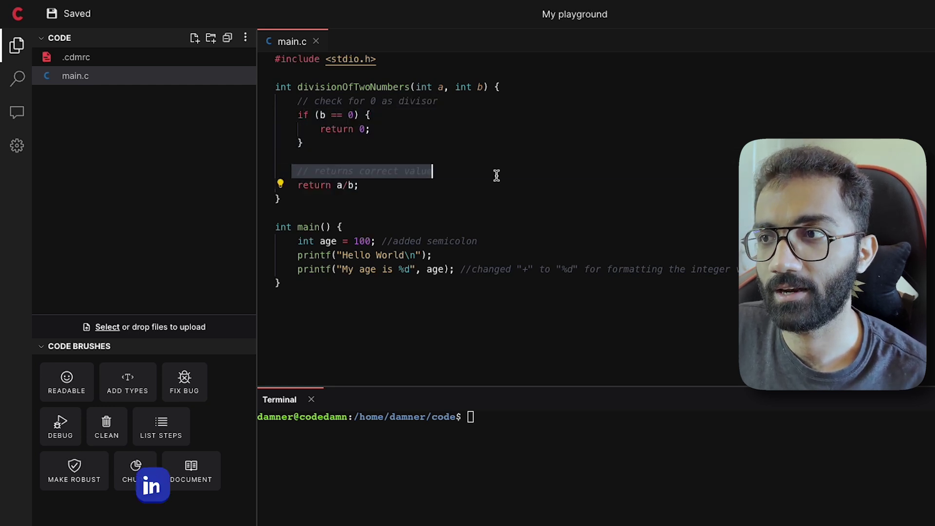
{"action": "left_click", "coordinate": [446, 199]}
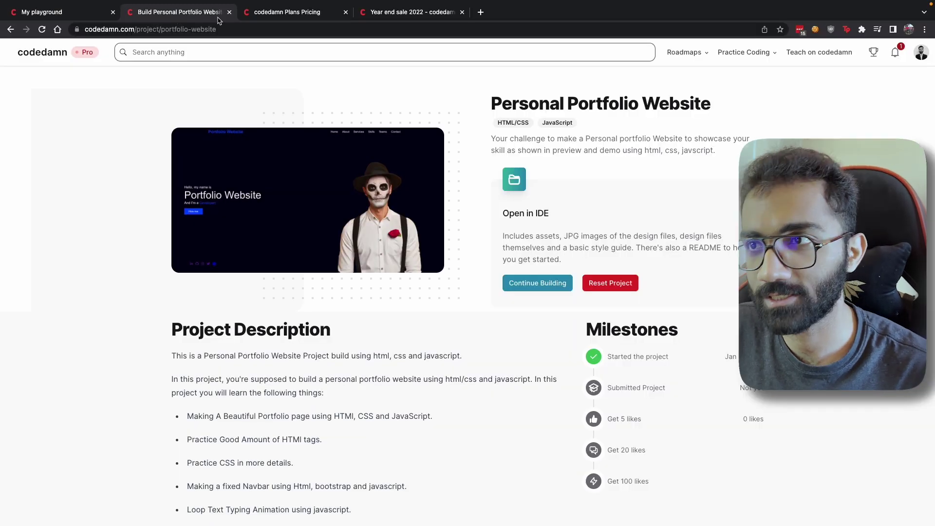
Switch to the Plans Pricing tab, then to the Year end sale tab.
{"action": "left_click", "coordinate": [292, 12]}
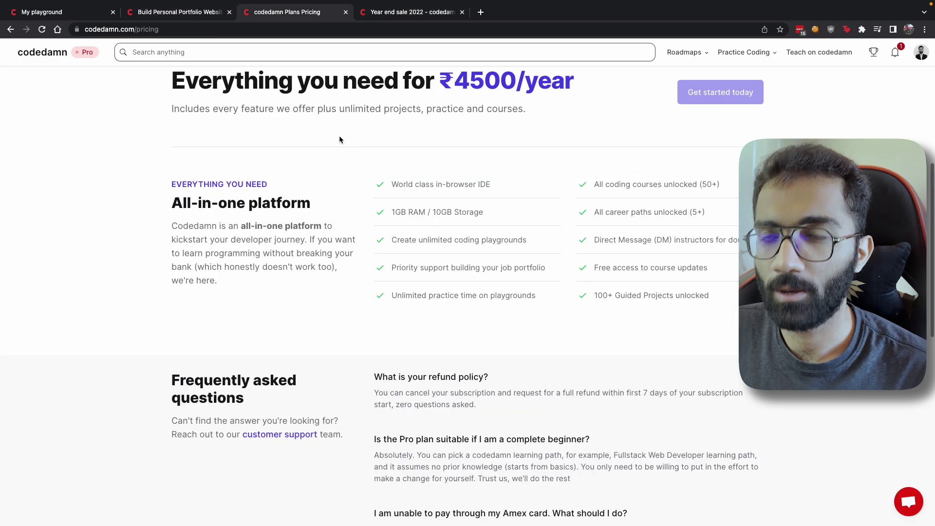
{"action": "left_click", "coordinate": [404, 11]}
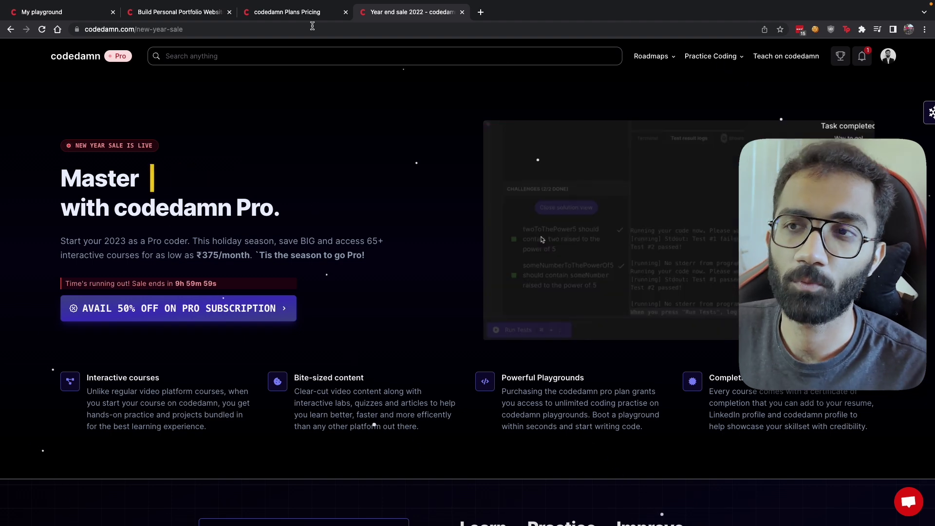
{"action": "left_click", "coordinate": [281, 13]}
{"action": "left_click", "coordinate": [77, 12]}
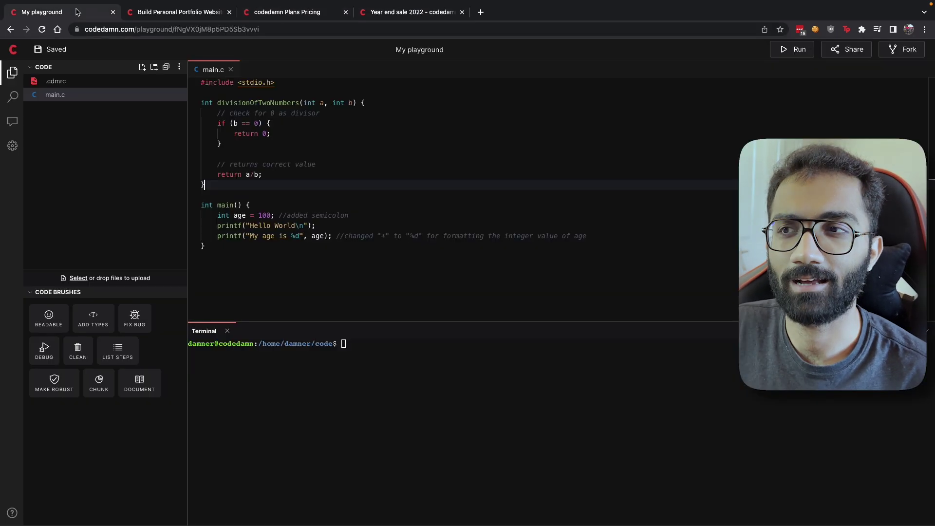